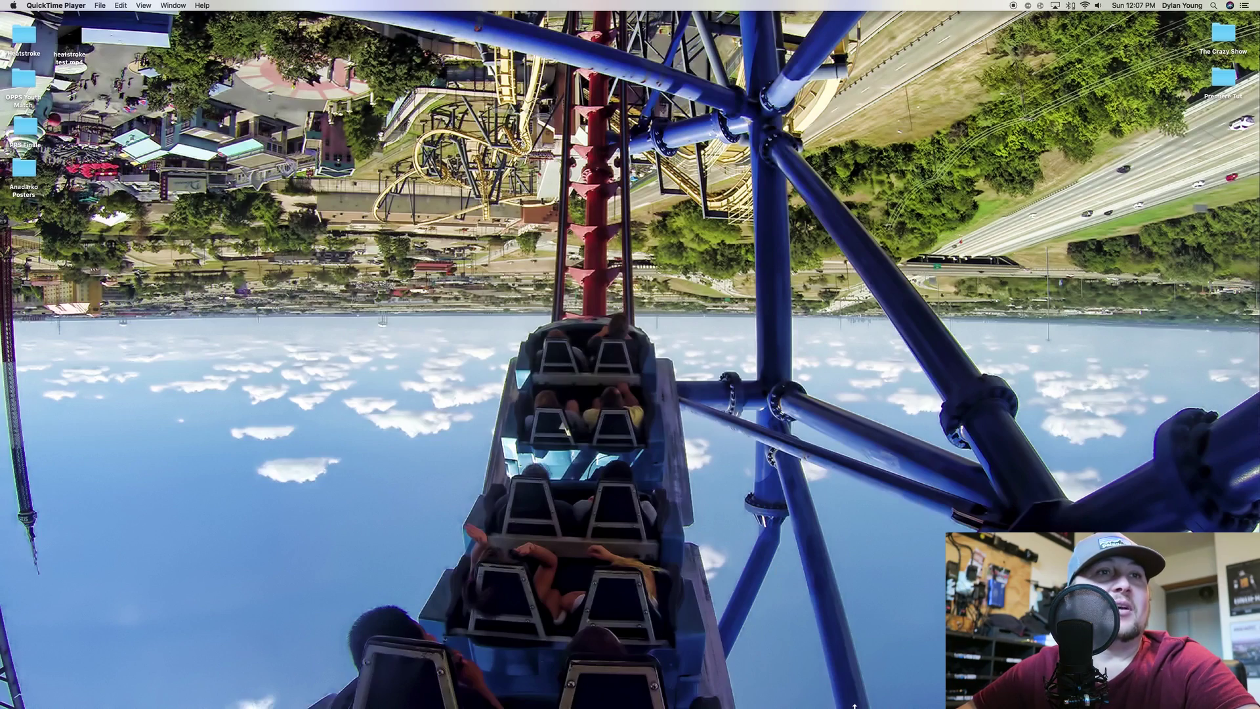
# - Launch Premiere Pro from the Dock and bring up the New Project dialog named Untitled
pyautogui.moveTo(855, 706)
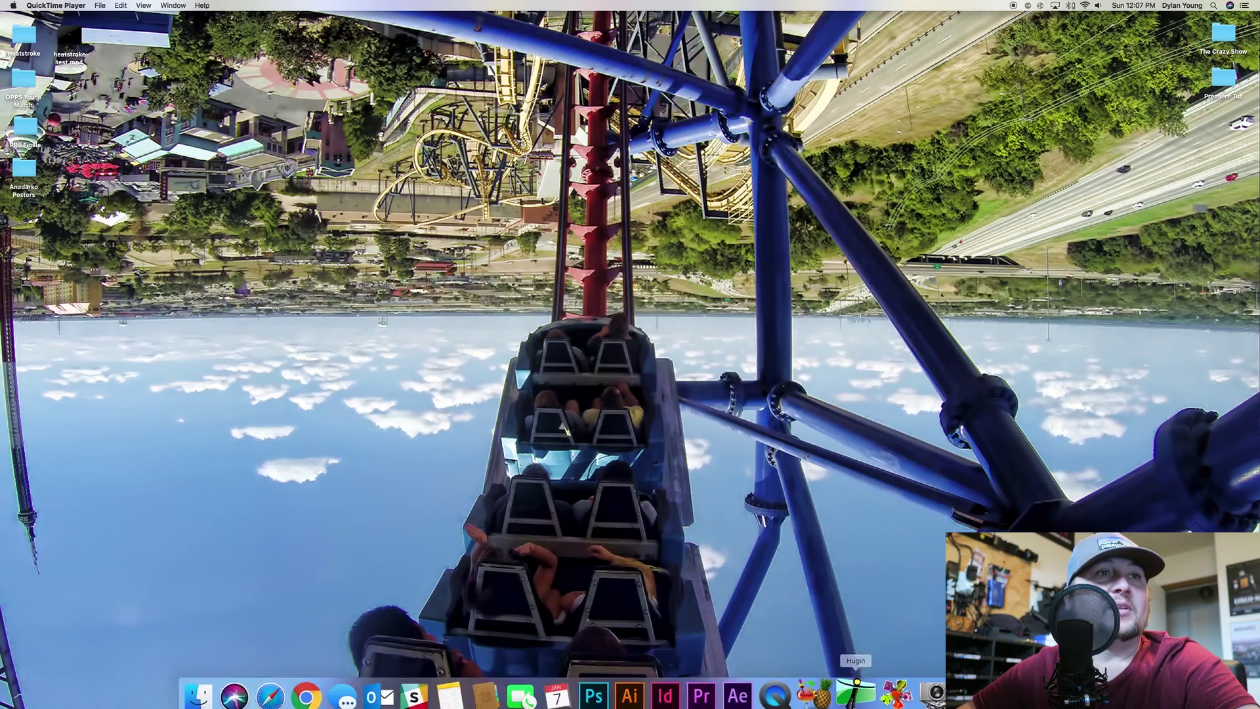
pyautogui.click(712, 683)
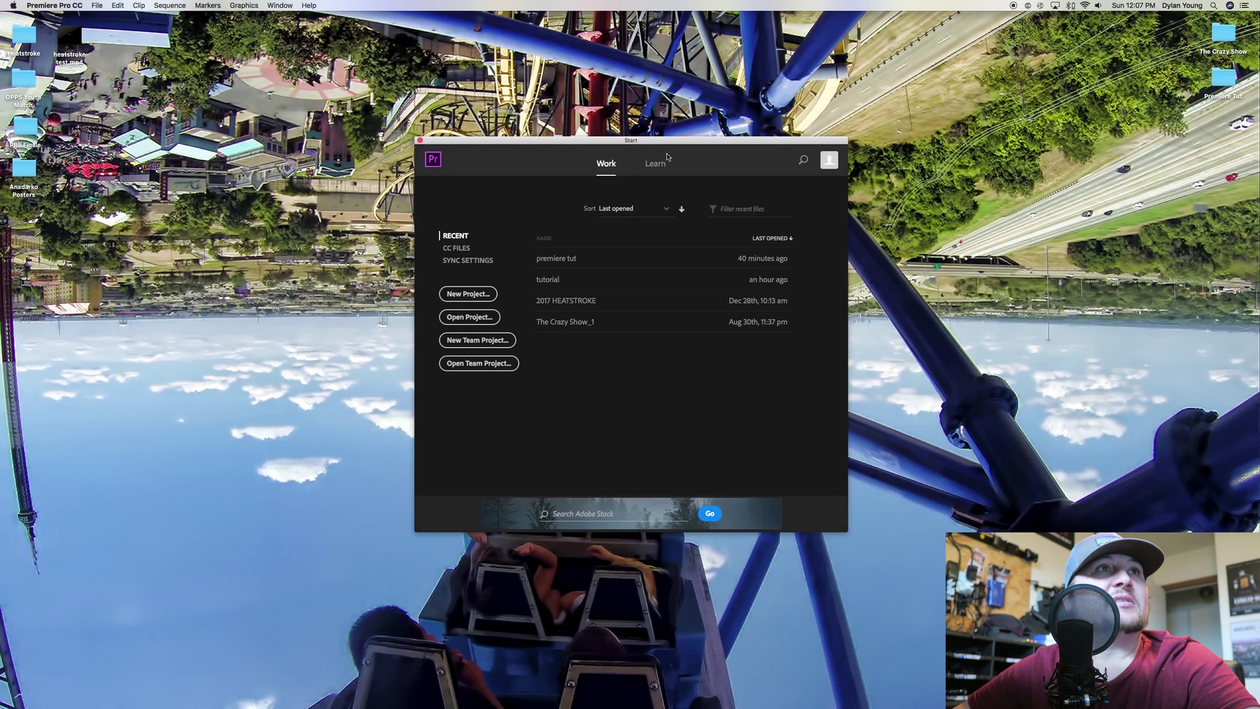
pyautogui.moveTo(655, 140)
pyautogui.mouseDown()
pyautogui.moveTo(693, 146)
pyautogui.moveTo(581, 129)
pyautogui.moveTo(691, 150)
pyautogui.moveTo(645, 140)
pyautogui.mouseUp()
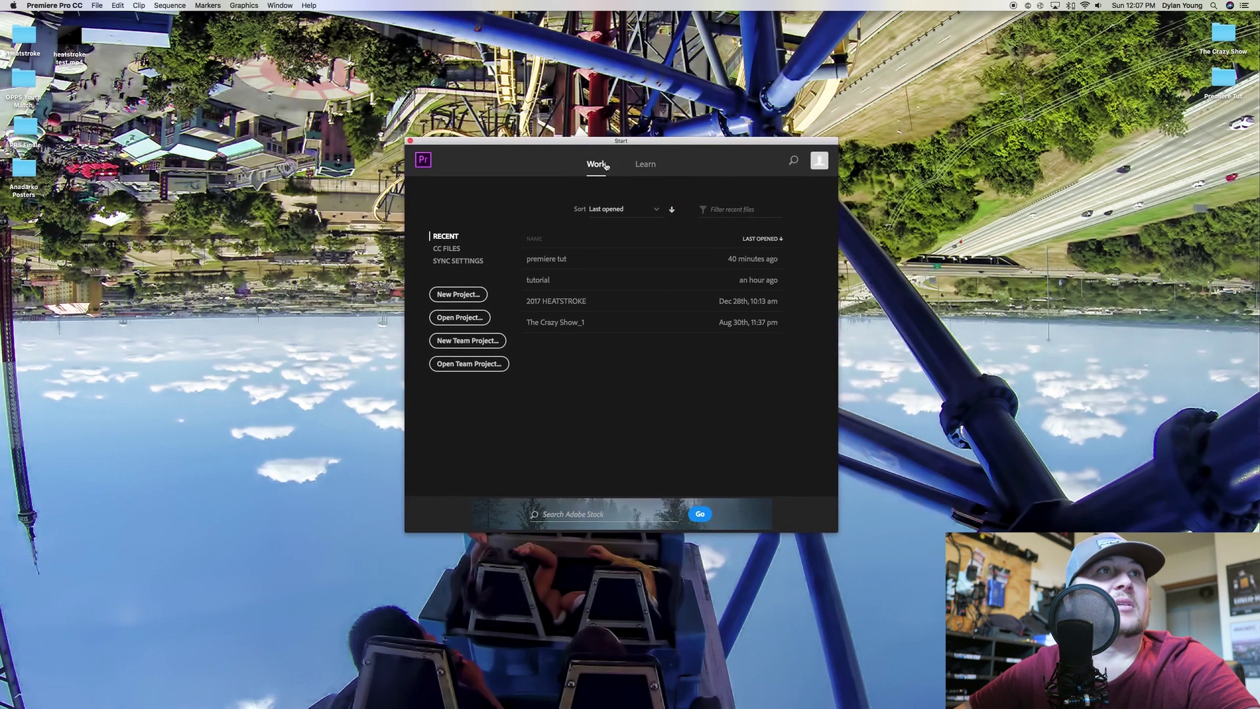
pyautogui.click(464, 297)
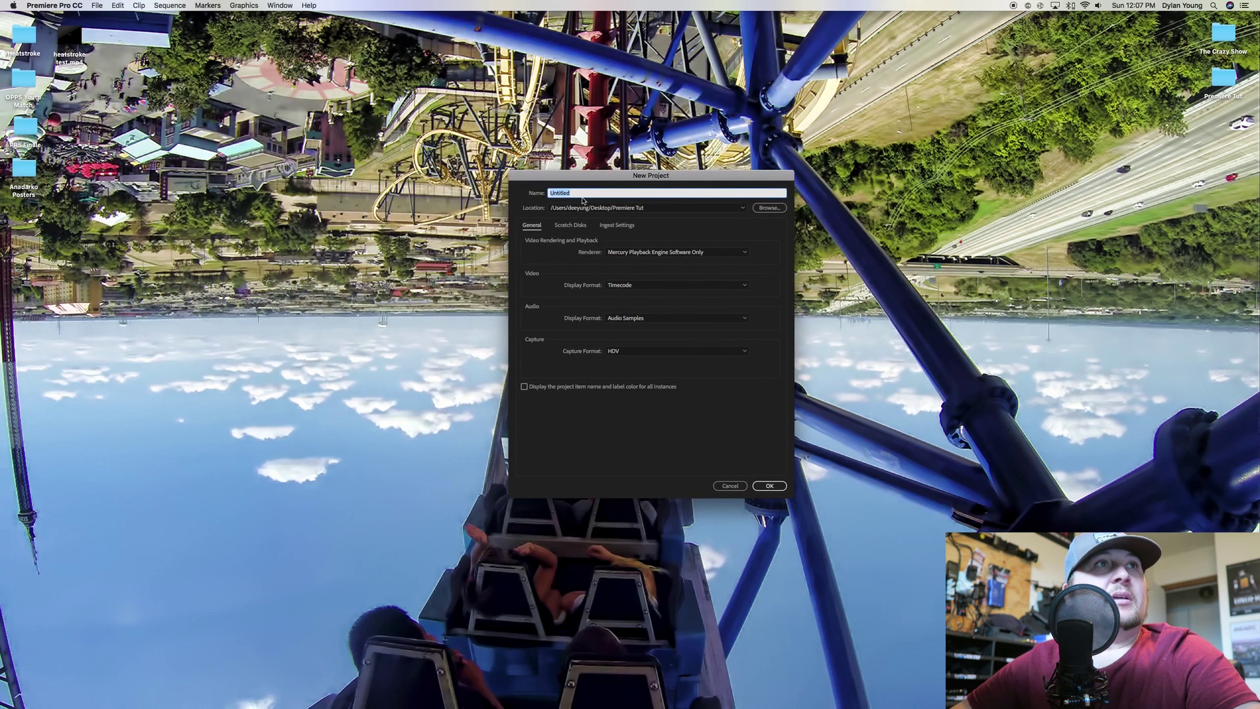
# - Create project 'premiere tut' in Desktop > Premiere Tut, overwriting the existing file
pyautogui.click(766, 209)
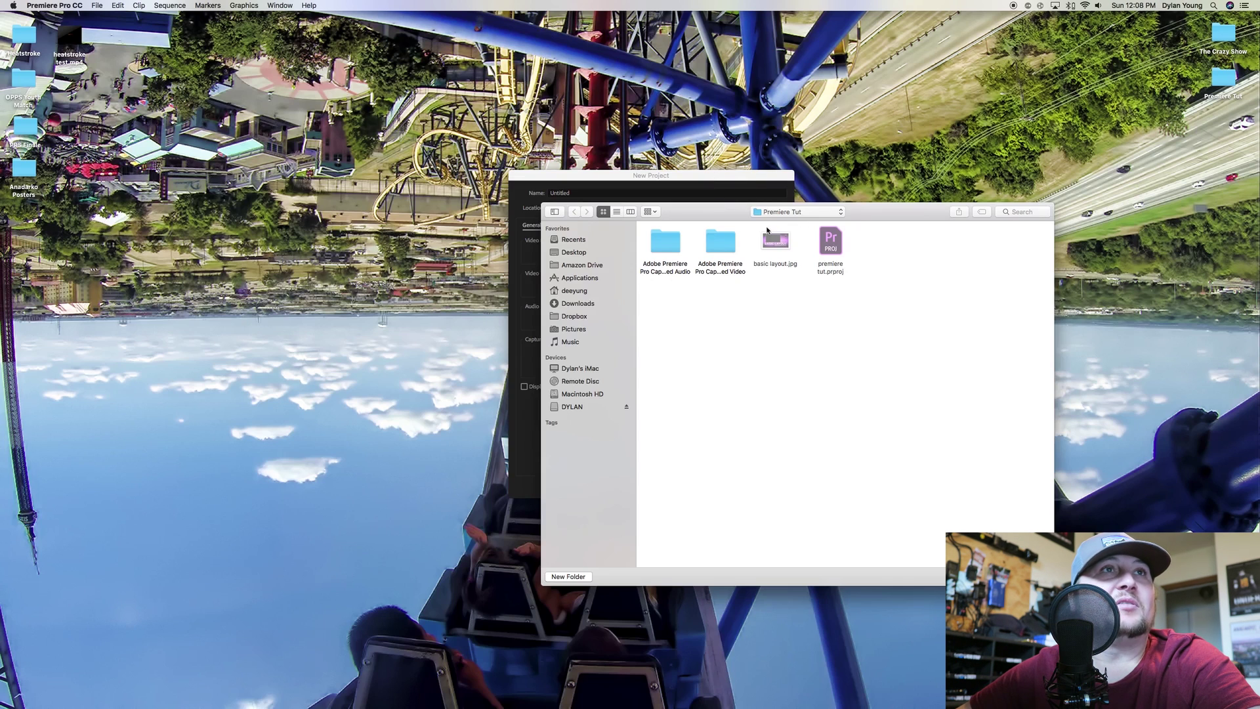
pyautogui.click(578, 252)
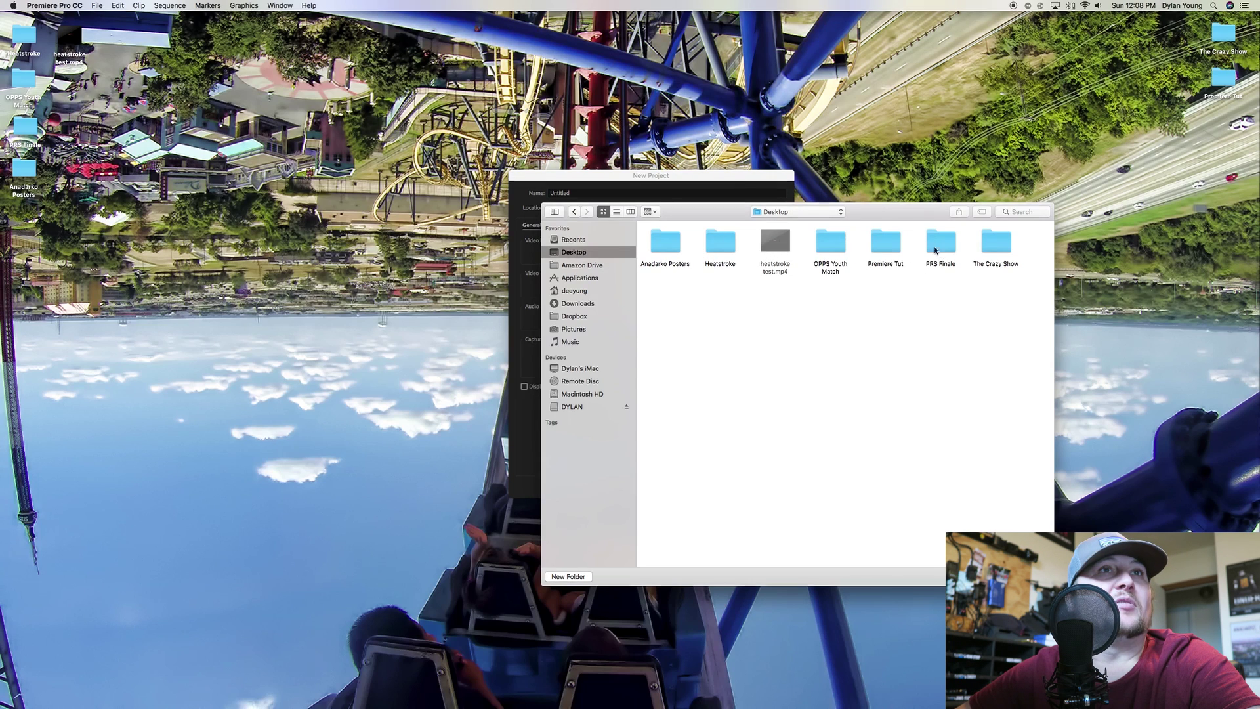
pyautogui.doubleClick(886, 243)
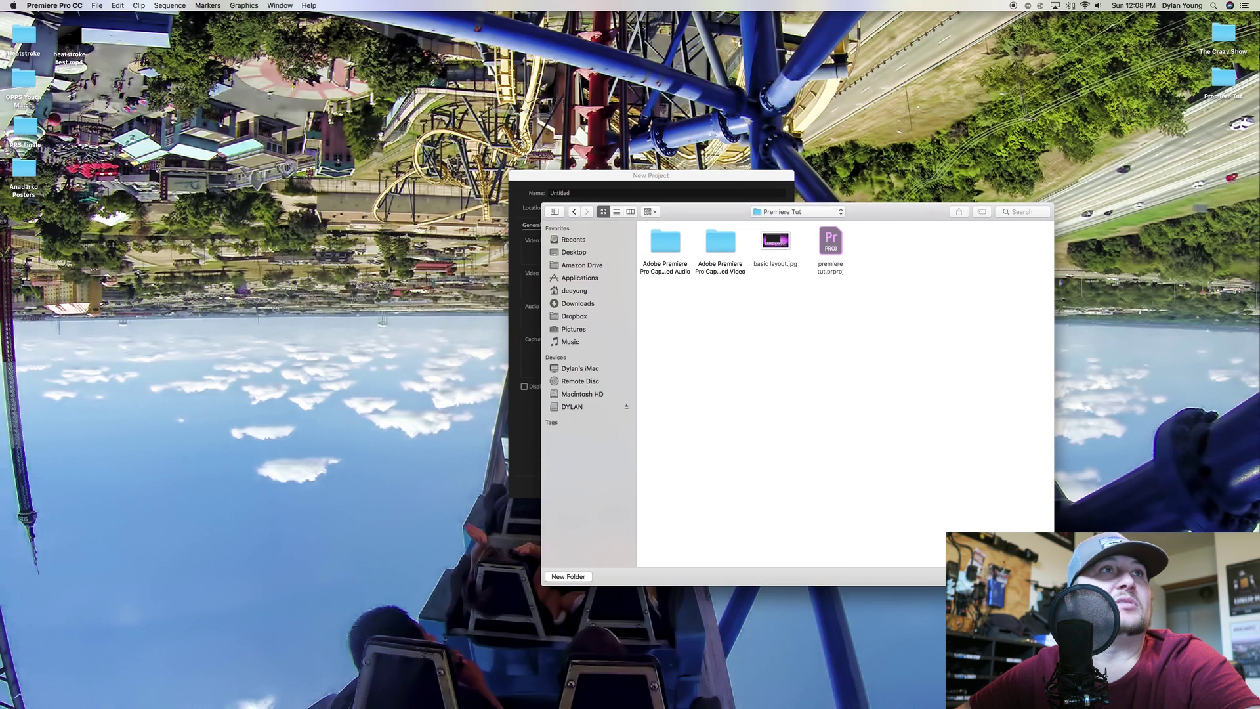
pyautogui.press('Return')
pyautogui.click(594, 193)
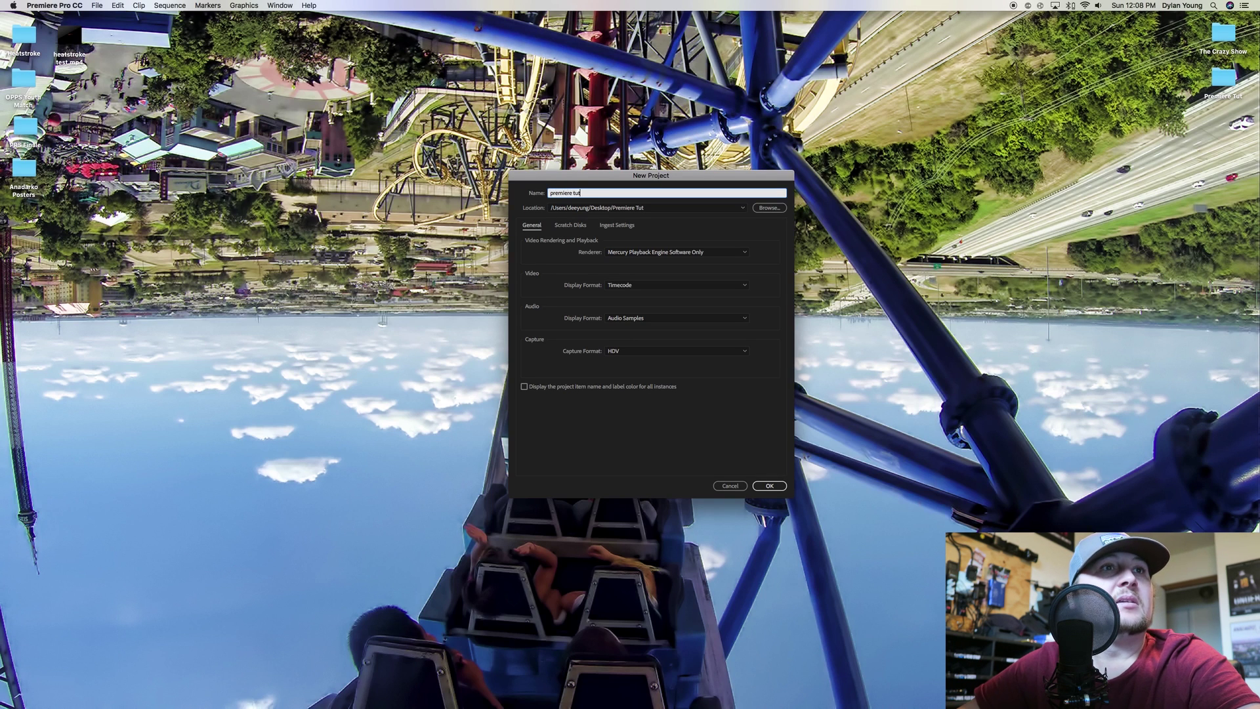
pyautogui.click(769, 486)
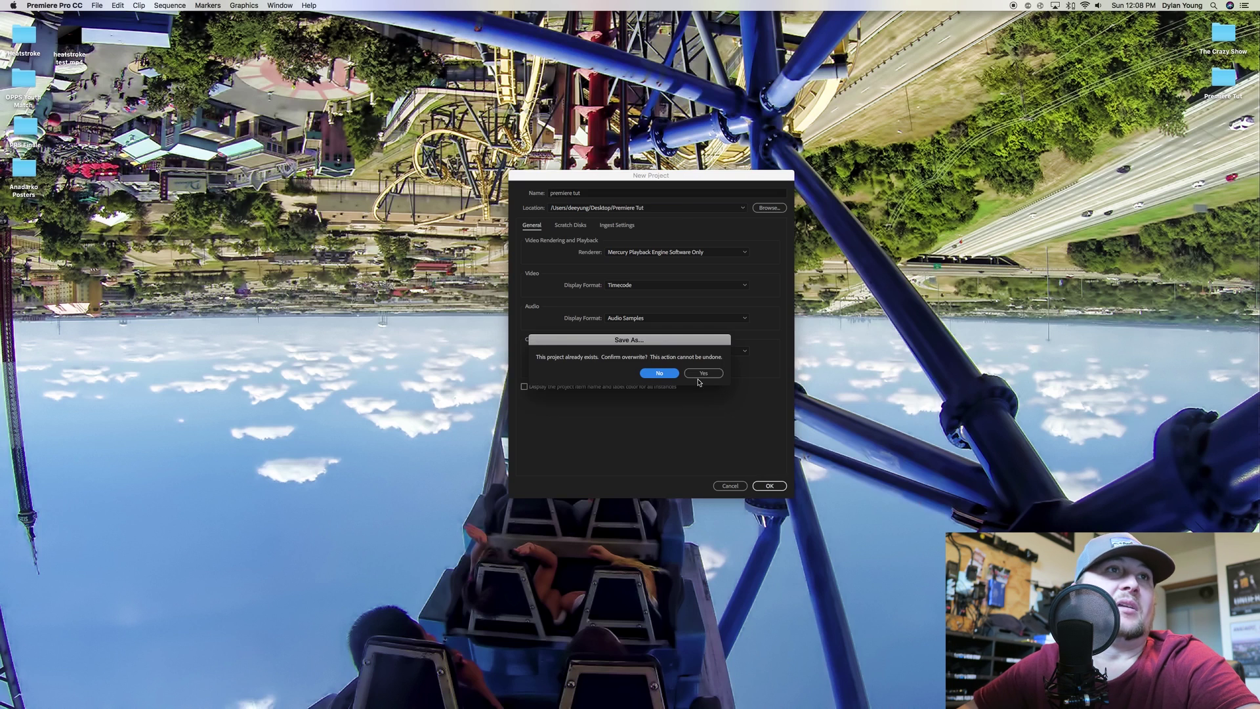
pyautogui.press('Return')
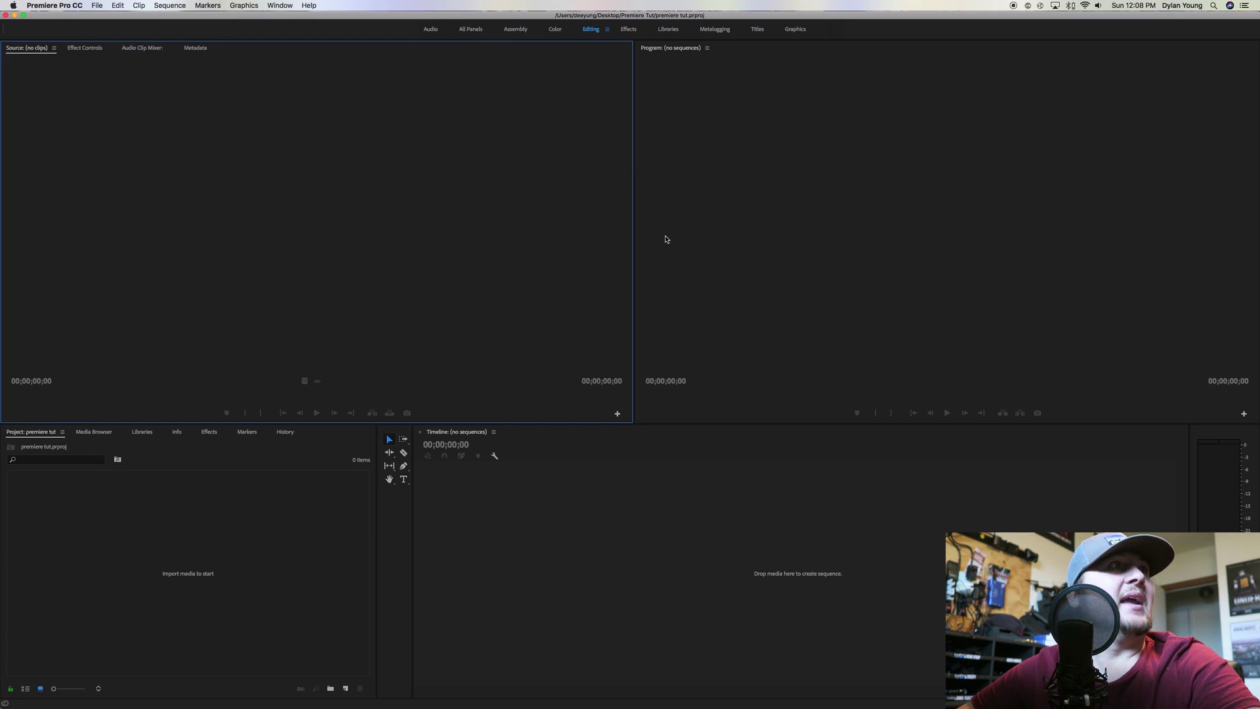
pyautogui.click(57, 4)
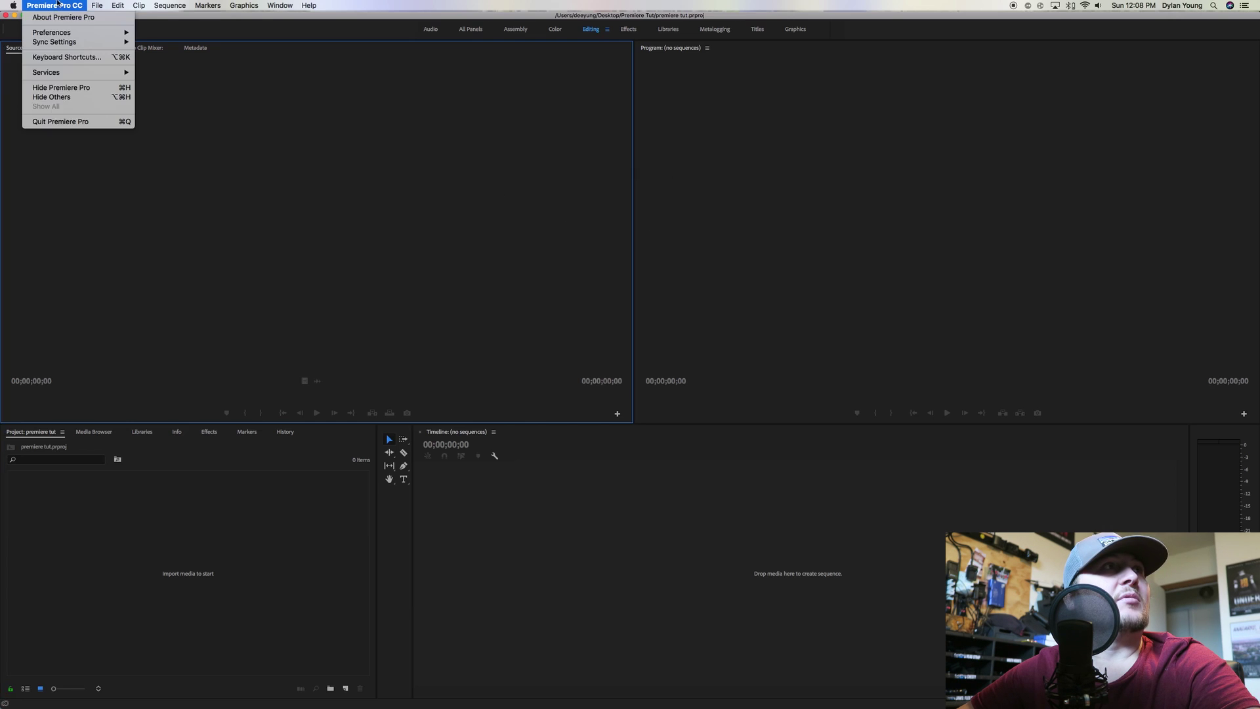
pyautogui.click(57, 18)
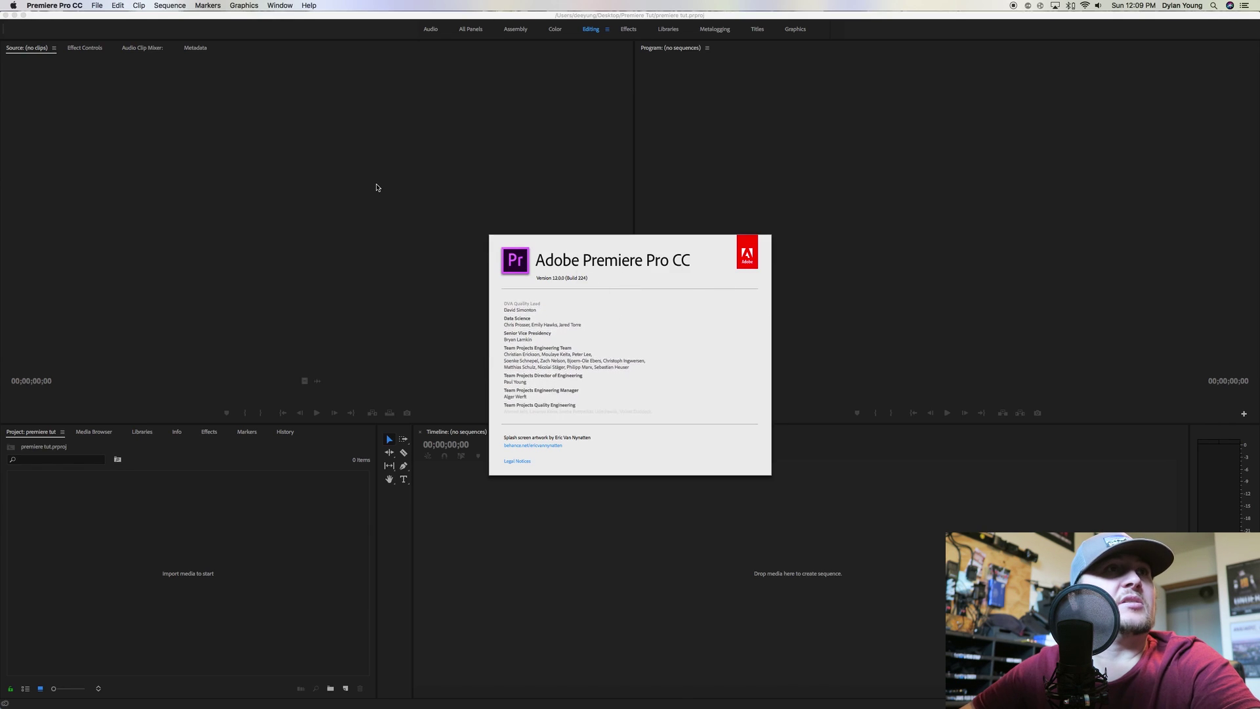
pyautogui.click(633, 296)
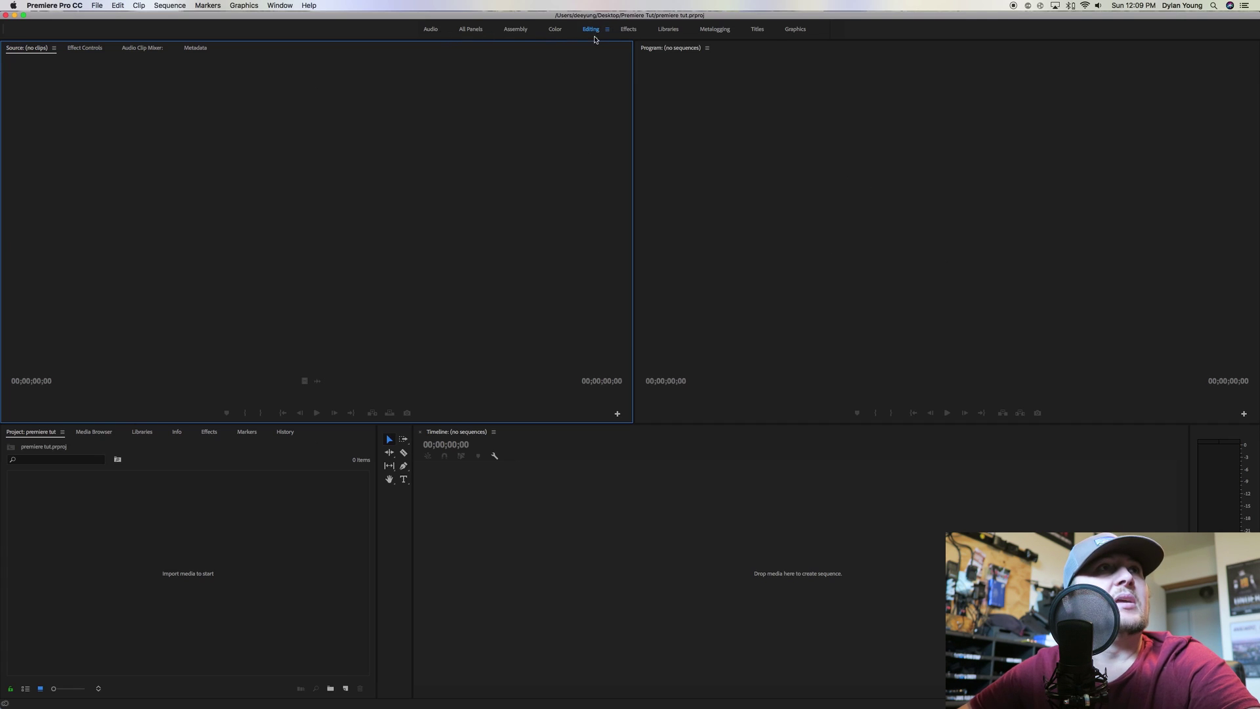
pyautogui.click(431, 30)
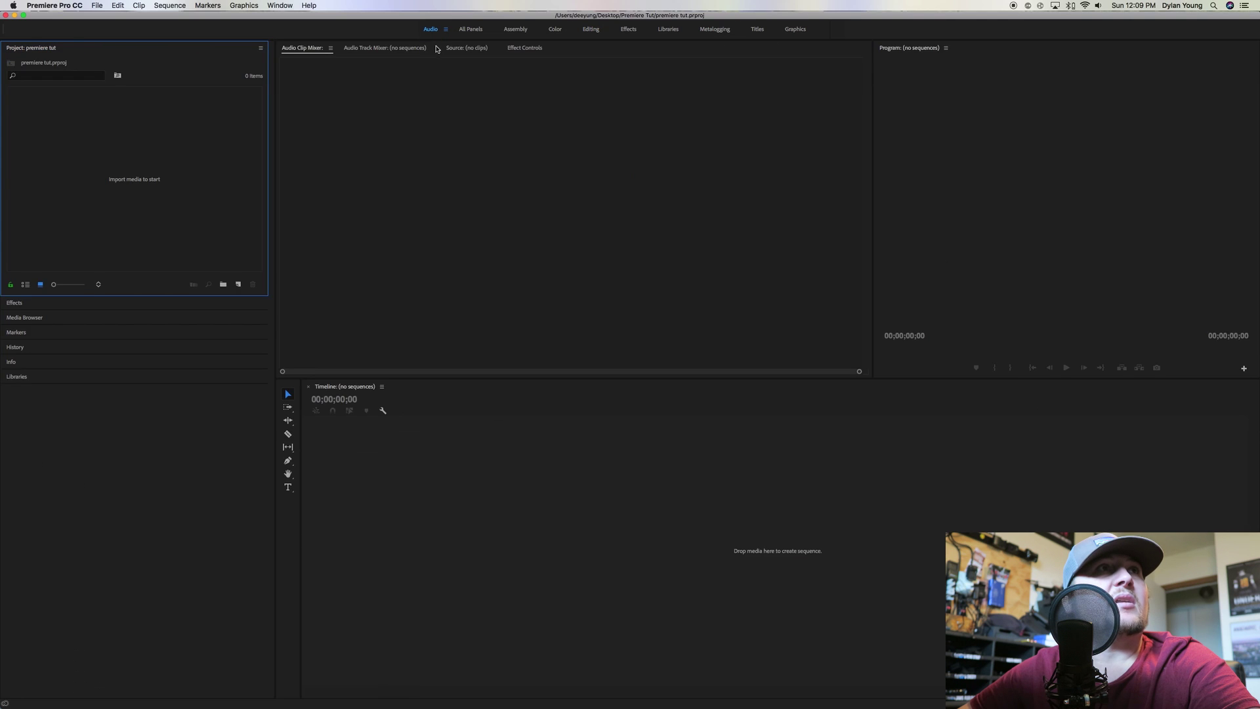
pyautogui.click(466, 31)
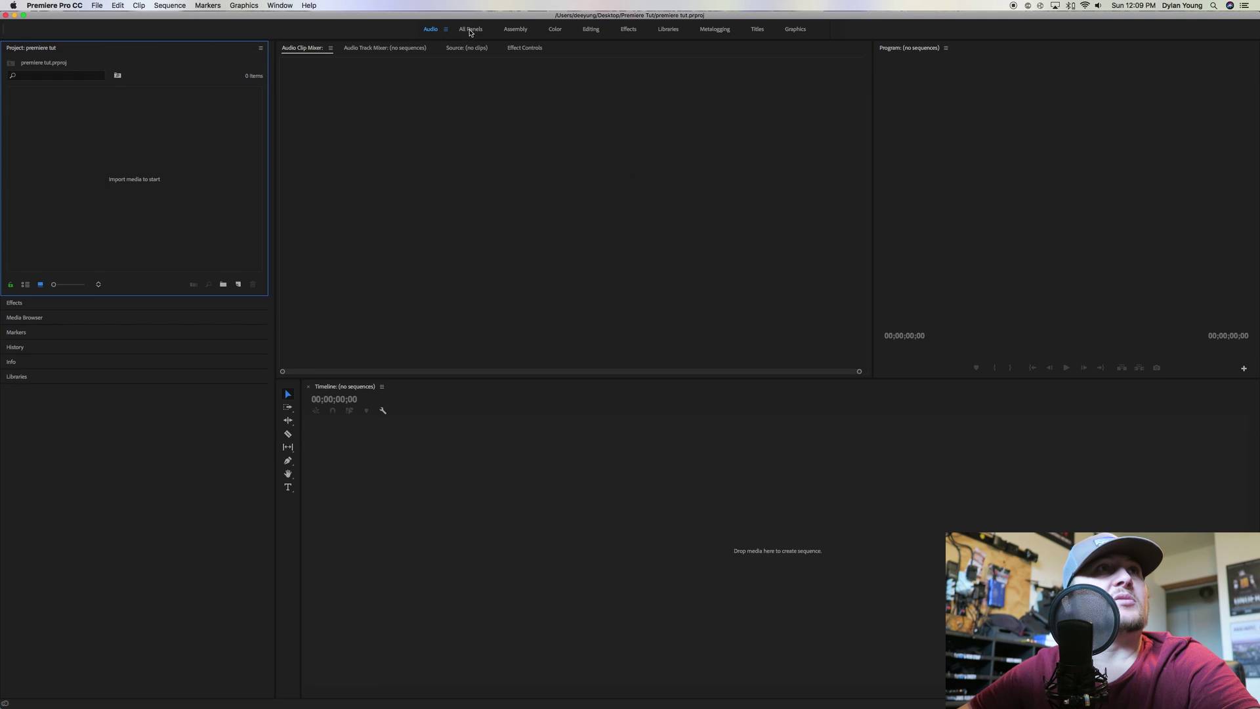
pyautogui.click(513, 31)
pyautogui.click(592, 31)
pyautogui.click(629, 30)
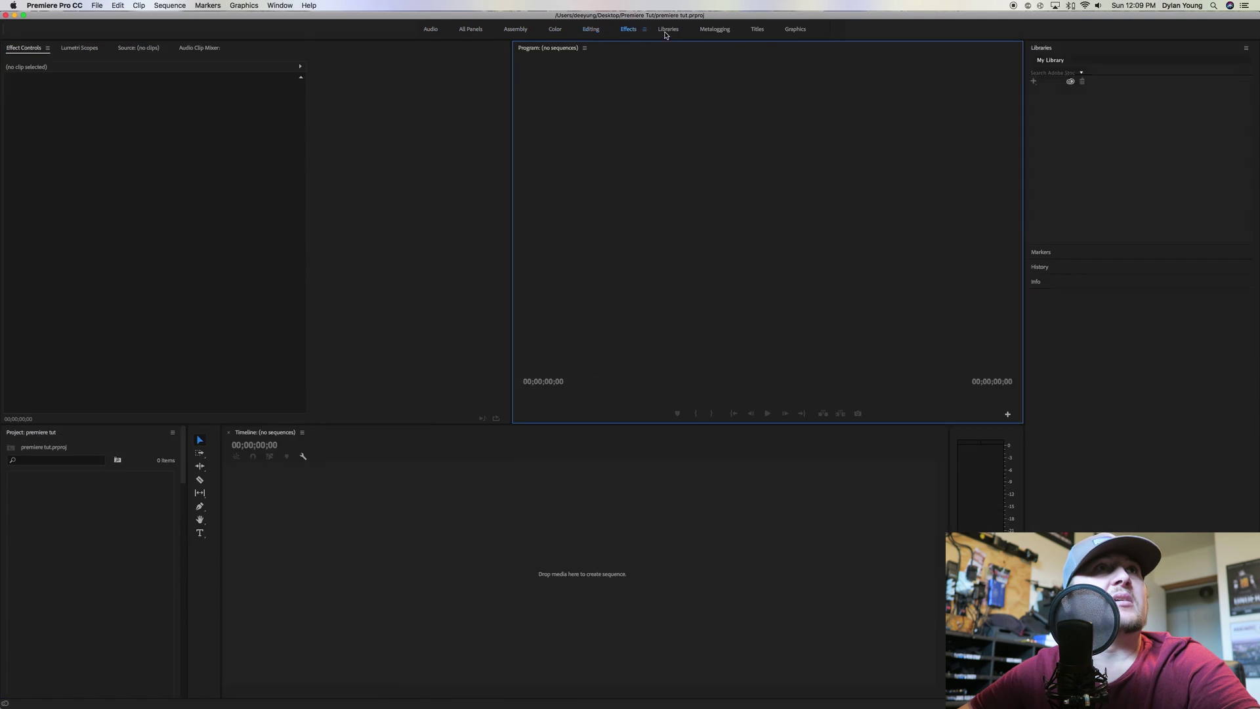
pyautogui.click(667, 31)
pyautogui.click(757, 31)
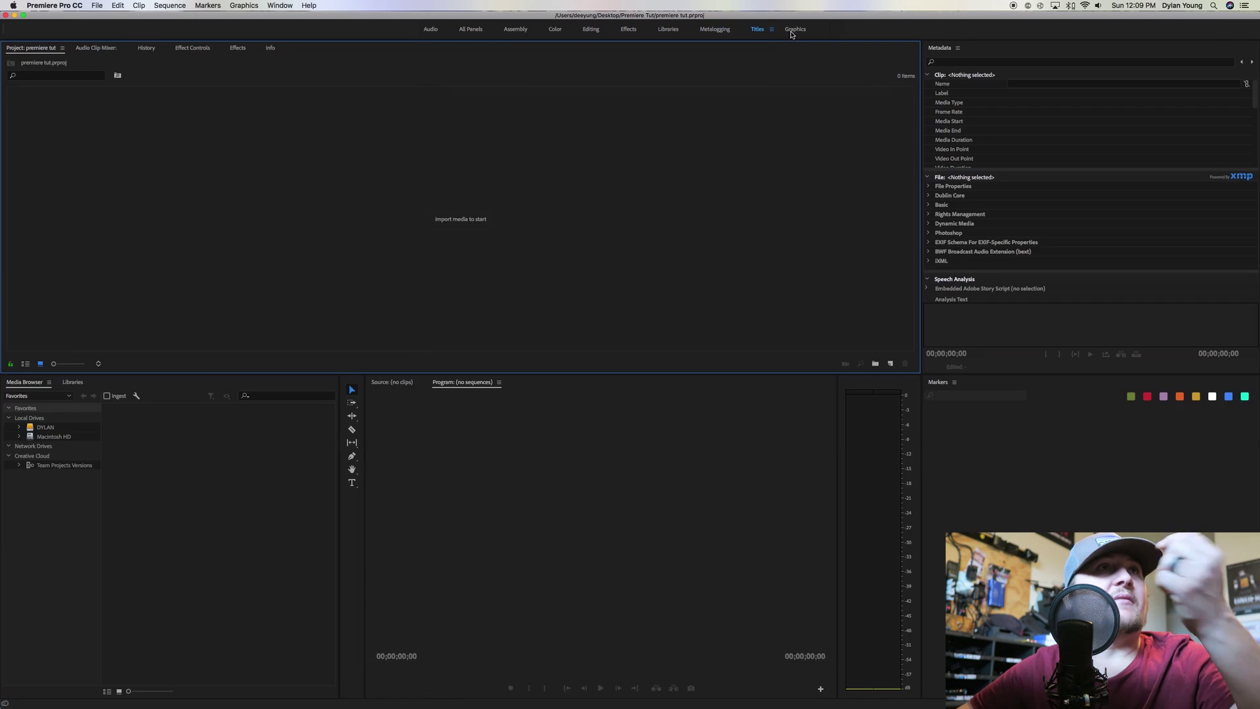
pyautogui.click(793, 31)
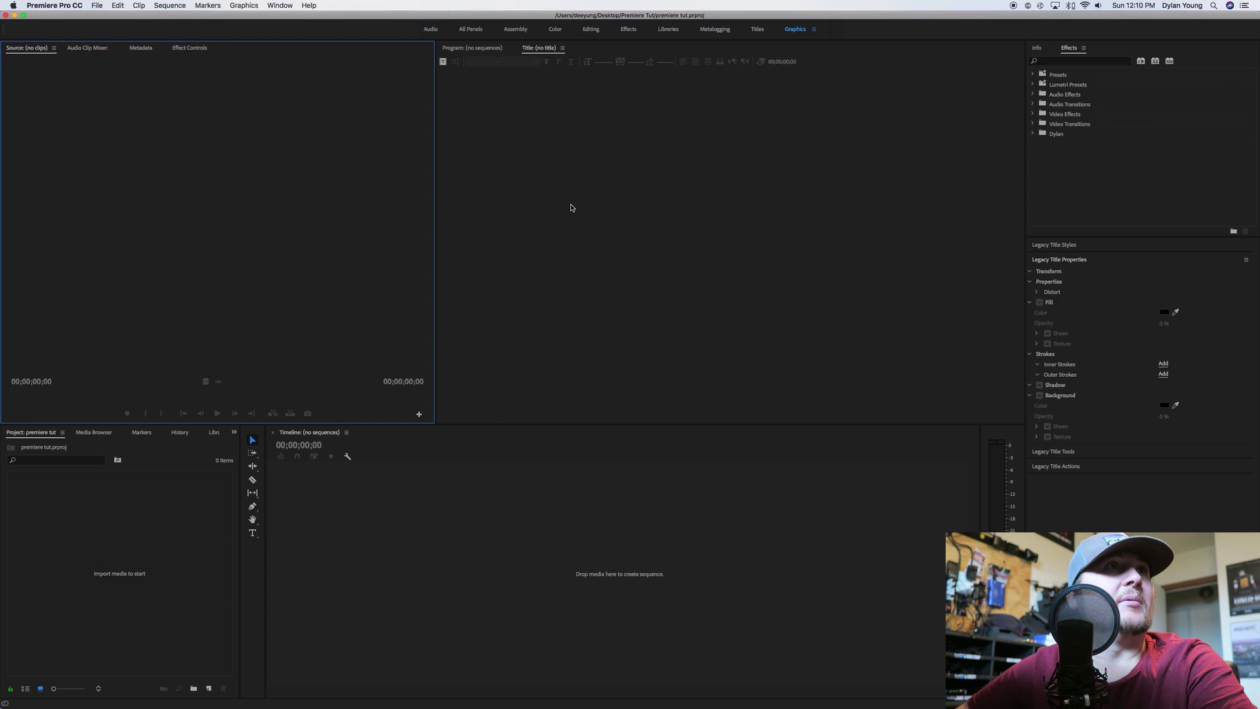
pyautogui.click(590, 29)
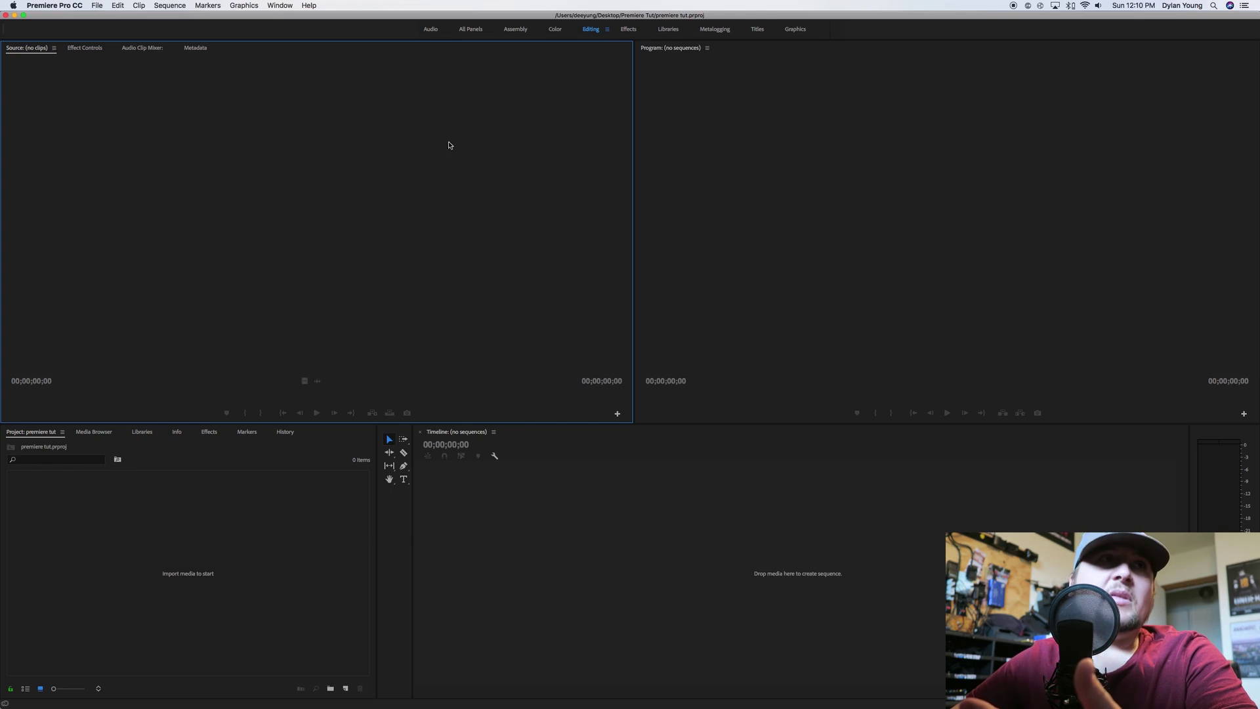
pyautogui.click(846, 172)
pyautogui.click(361, 171)
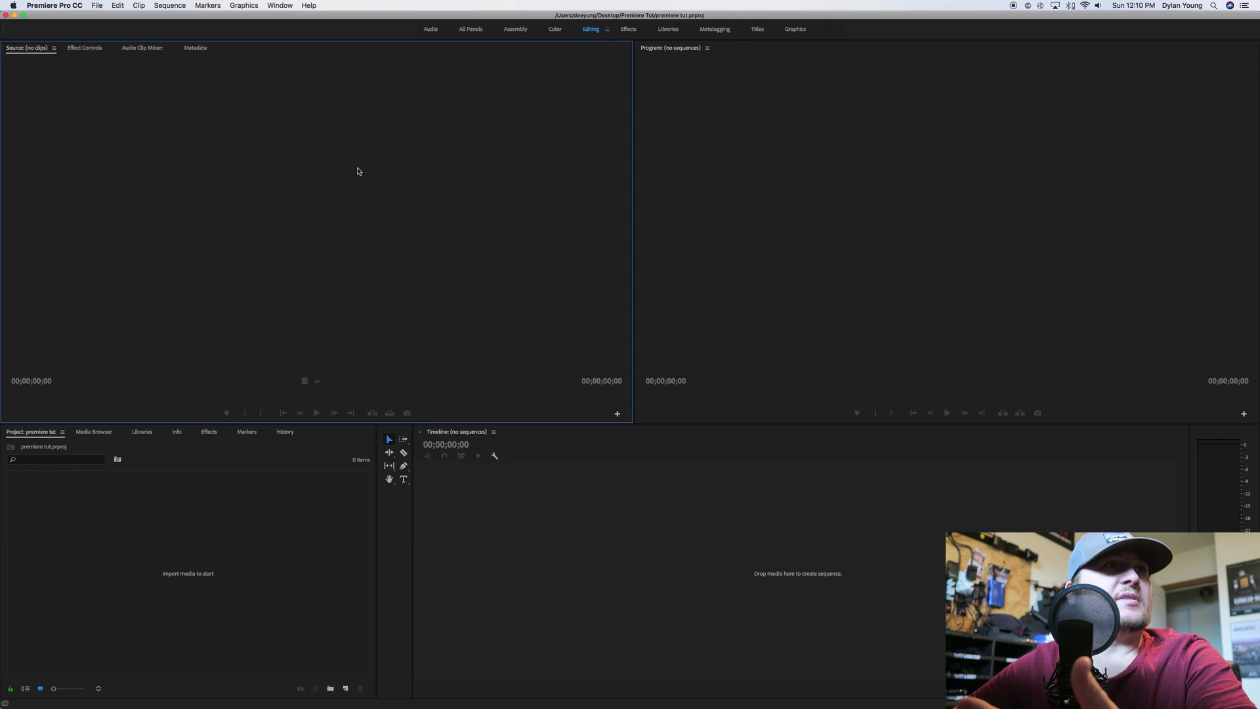
pyautogui.click(260, 525)
pyautogui.click(647, 565)
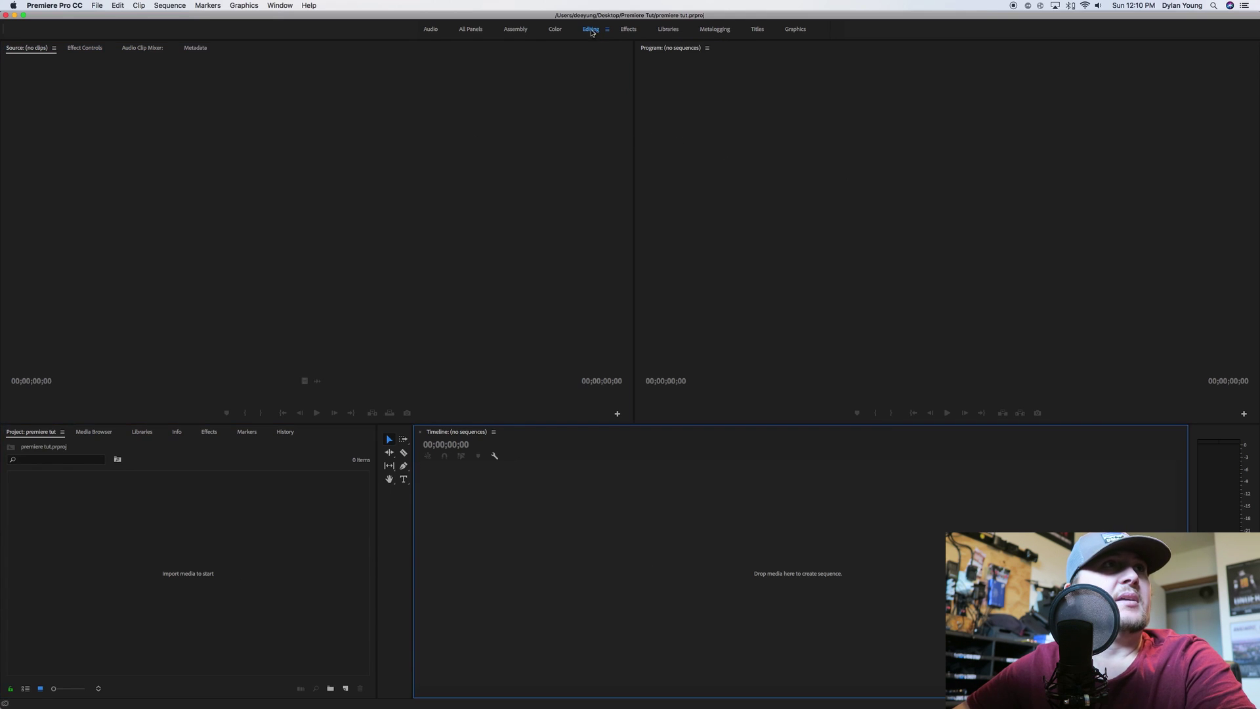
pyautogui.click(390, 141)
pyautogui.click(844, 145)
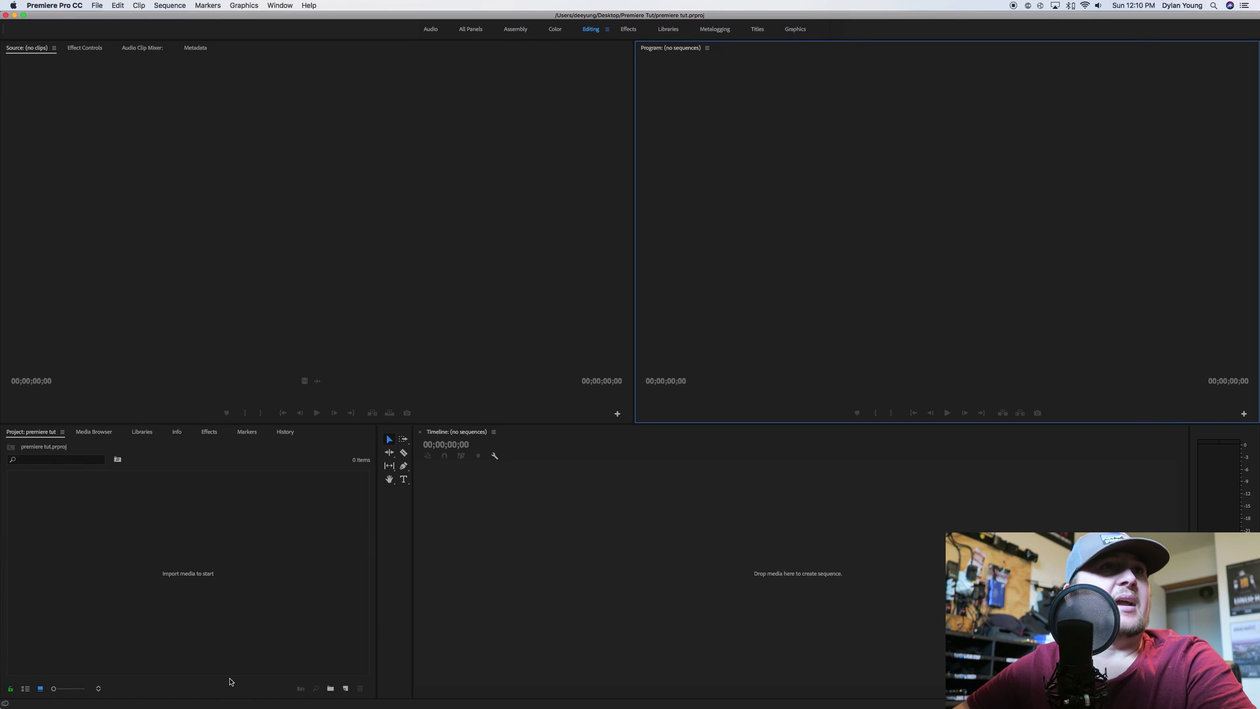
pyautogui.click(220, 594)
pyautogui.click(622, 560)
pyautogui.click(309, 190)
pyautogui.click(700, 186)
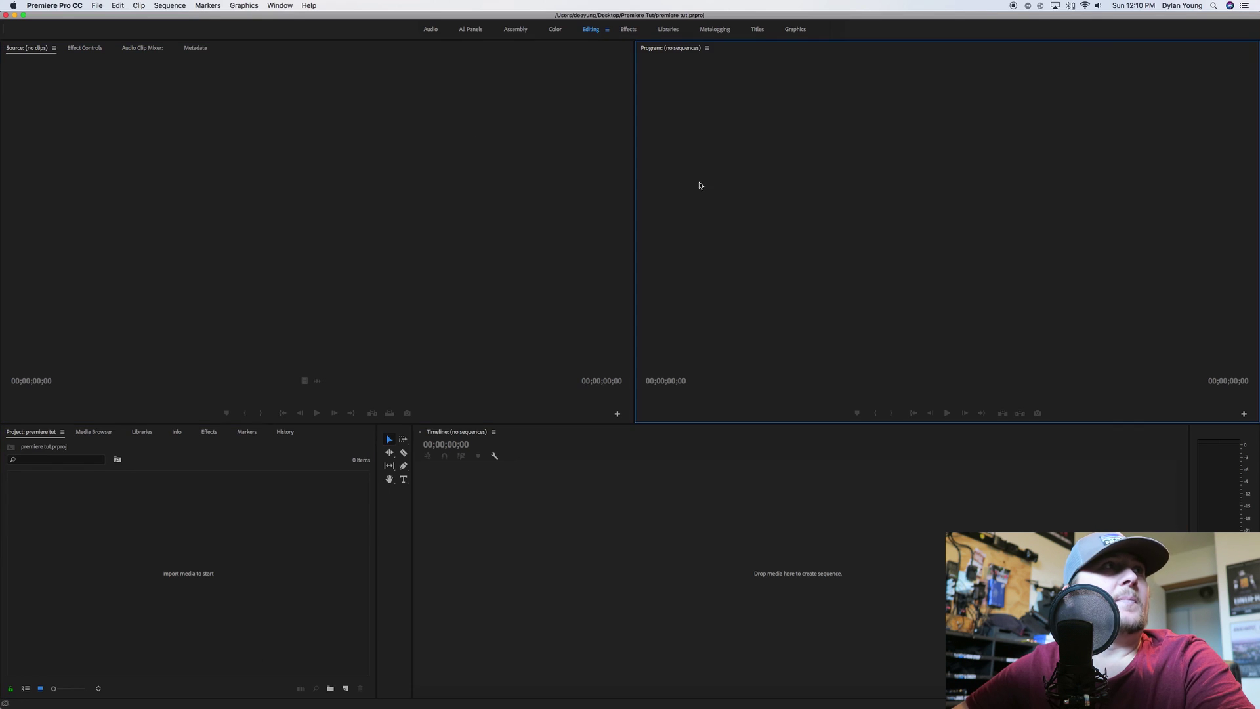
pyautogui.click(310, 150)
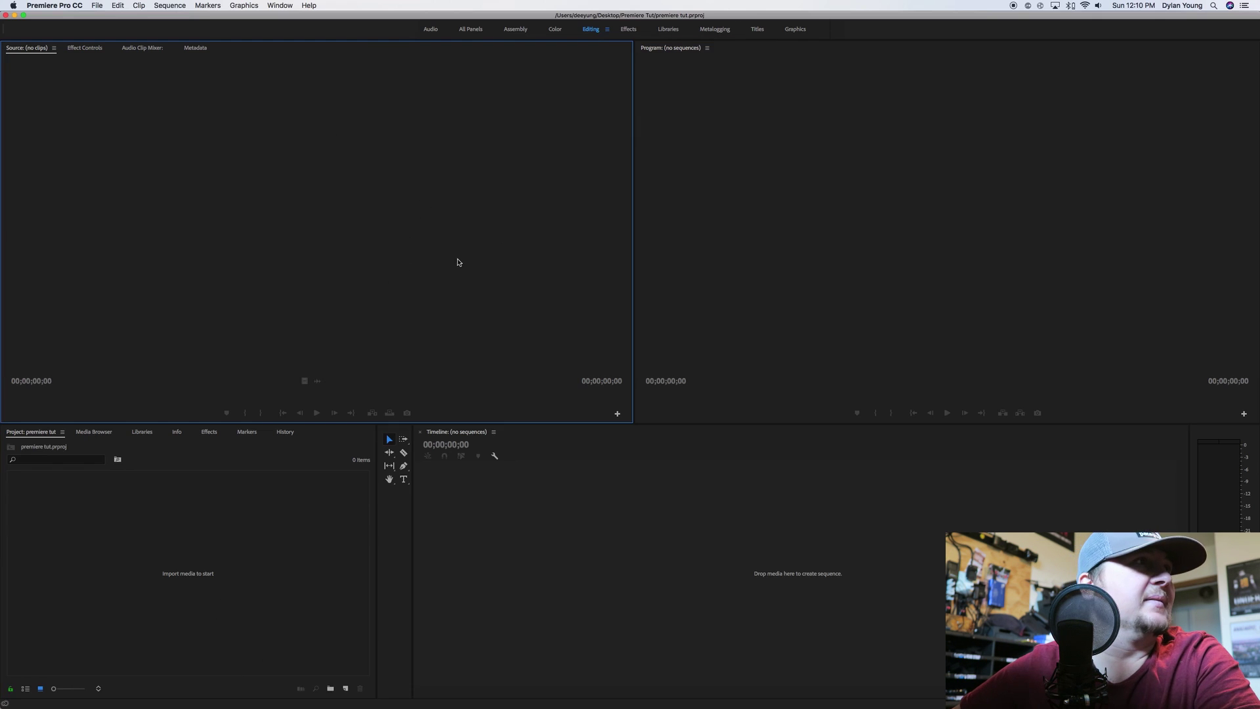
pyautogui.click(165, 544)
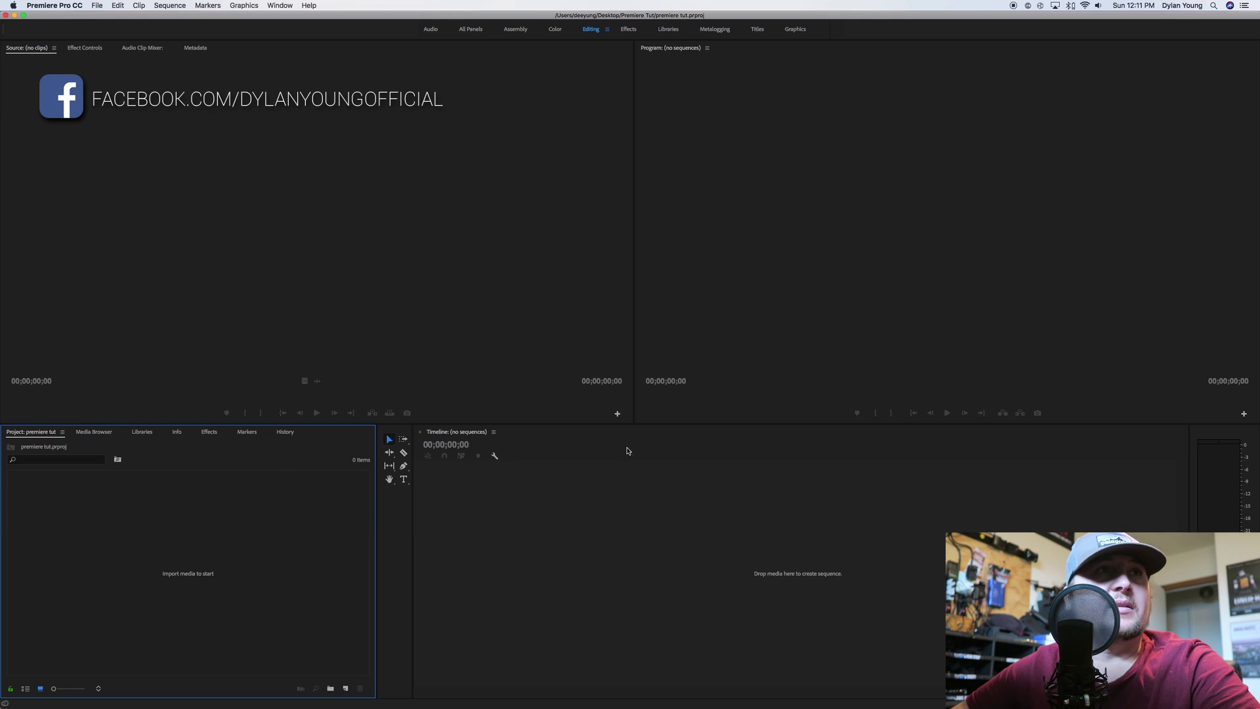
pyautogui.click(604, 483)
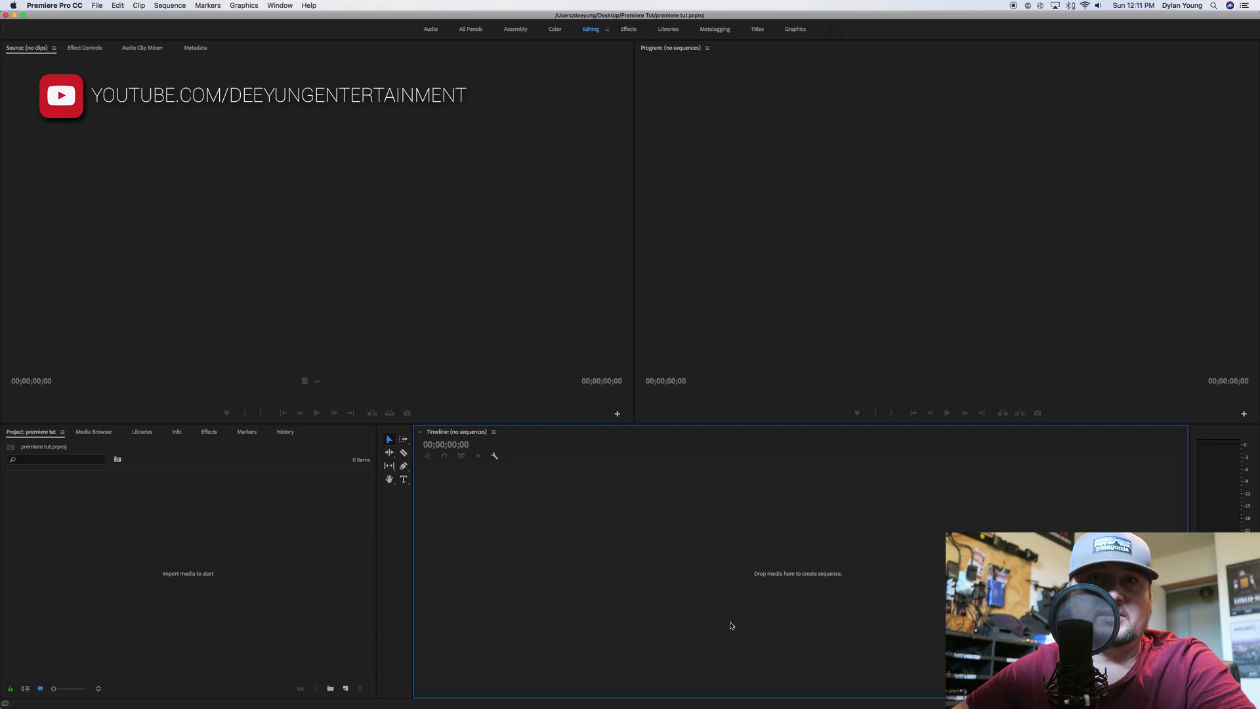
pyautogui.click(916, 326)
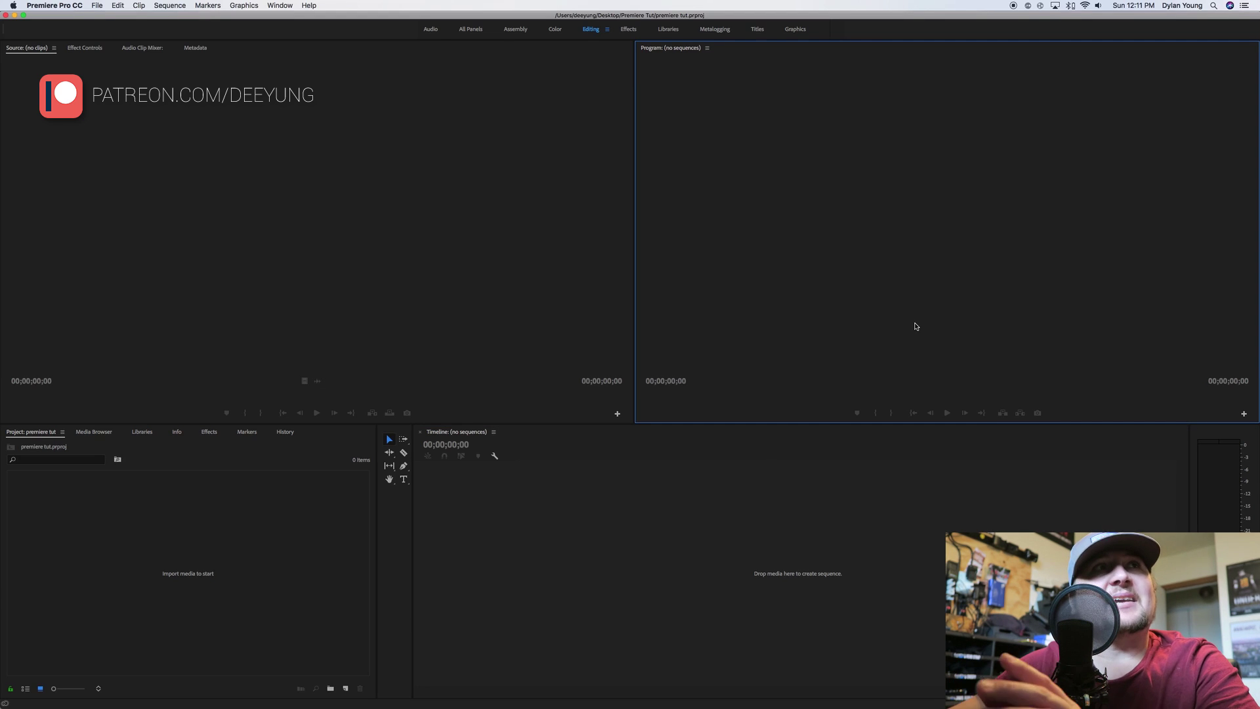
pyautogui.click(512, 192)
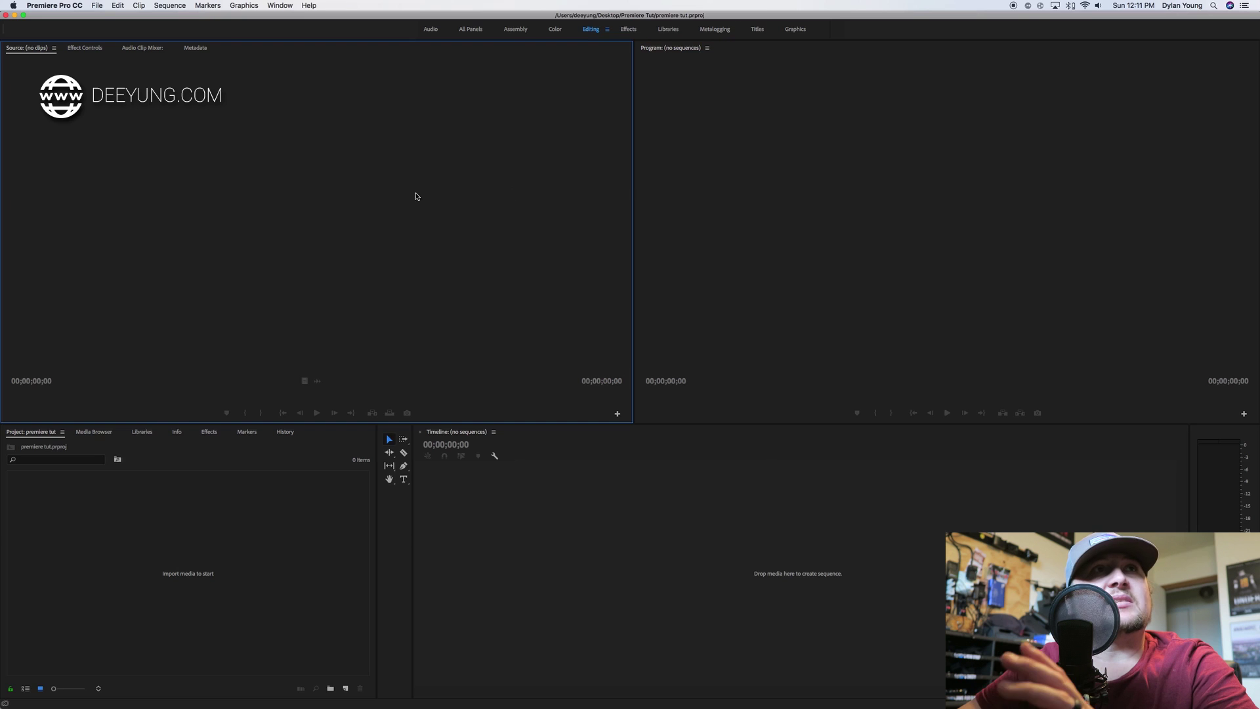
pyautogui.click(851, 234)
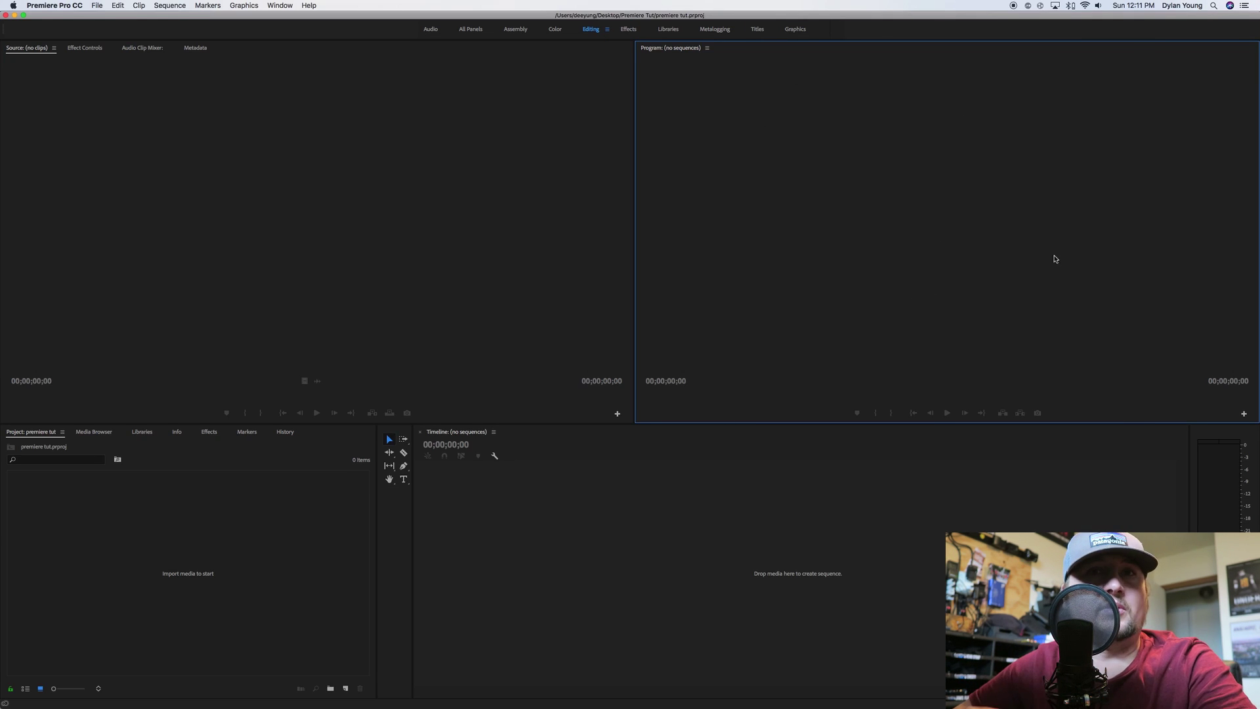
pyautogui.click(541, 201)
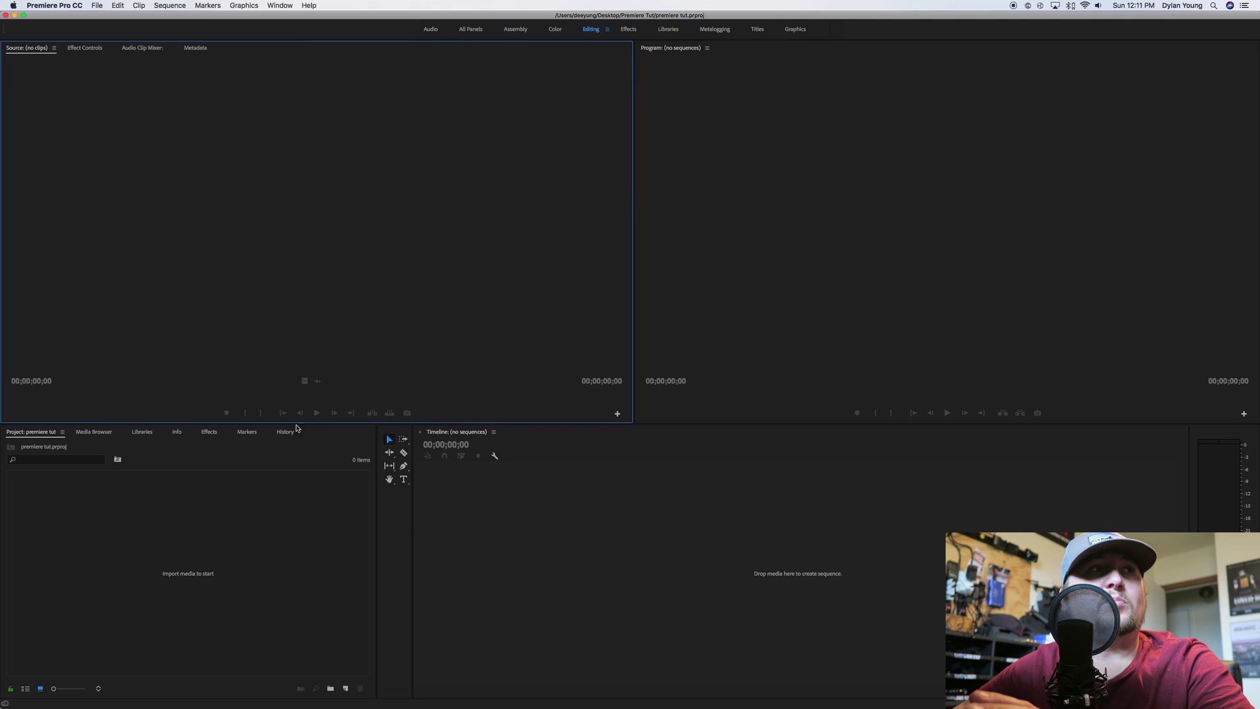
pyautogui.click(172, 545)
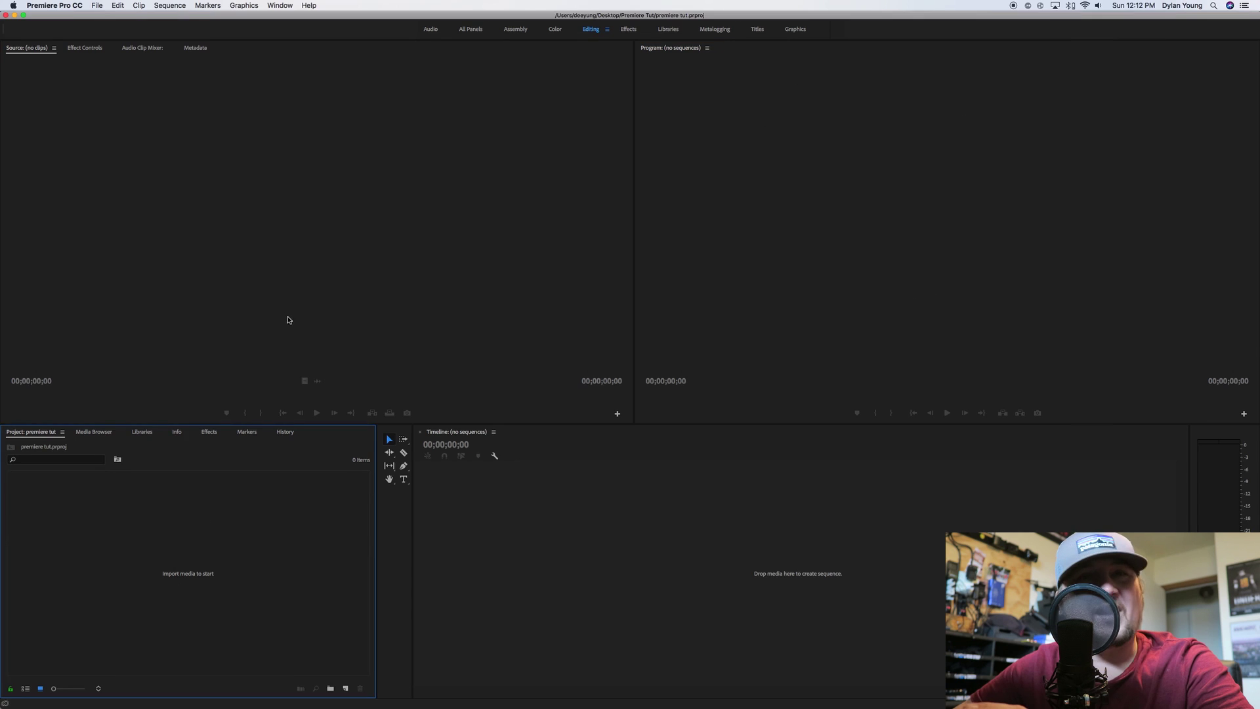
pyautogui.click(519, 388)
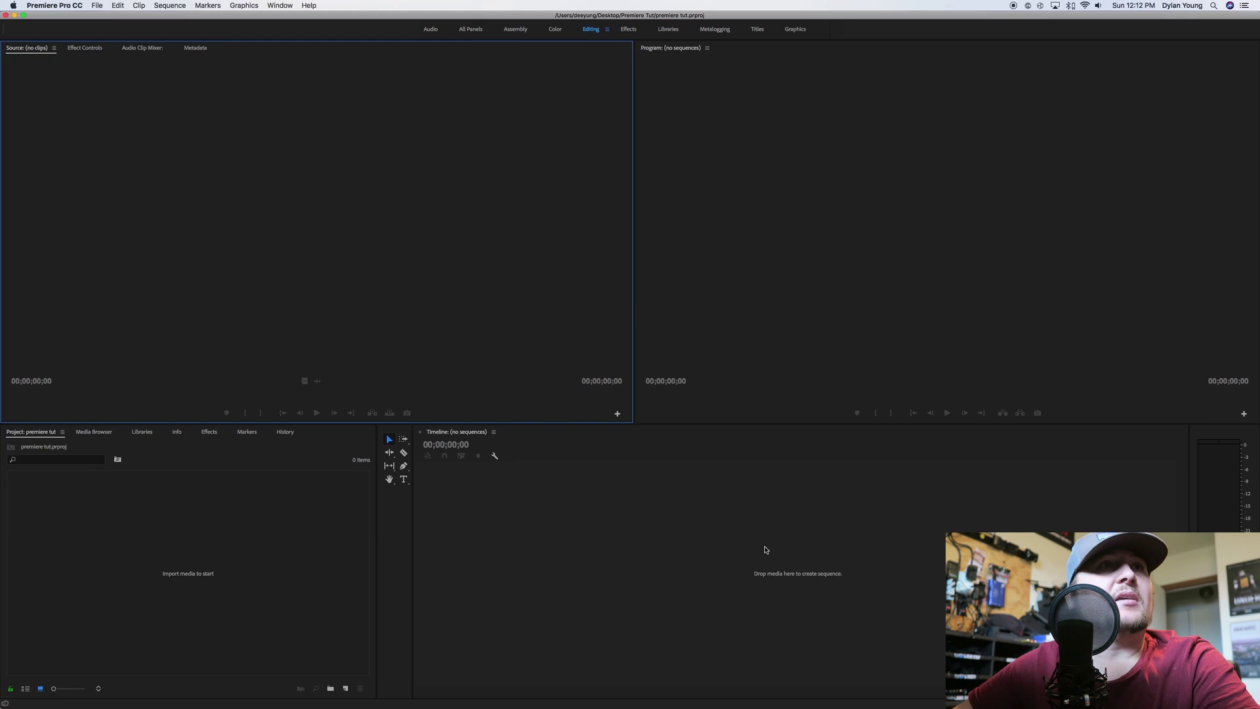
pyautogui.click(838, 276)
pyautogui.click(740, 557)
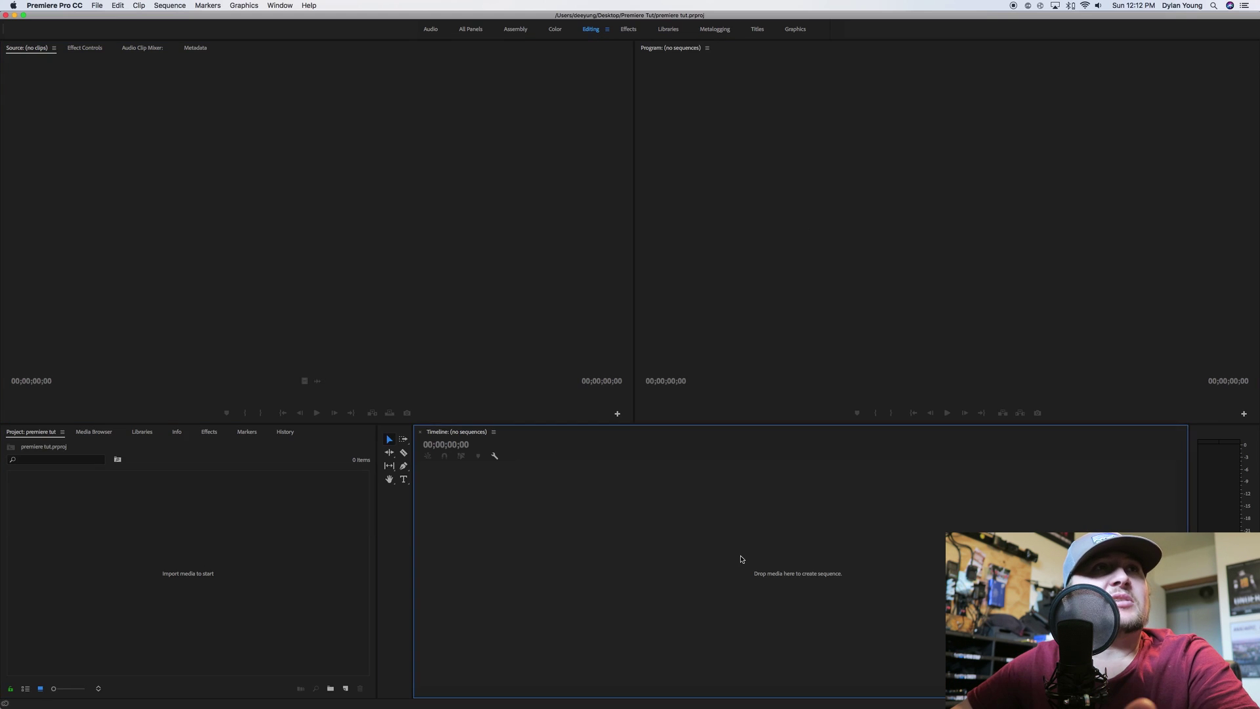
pyautogui.click(245, 515)
pyautogui.click(374, 236)
pyautogui.click(943, 302)
pyautogui.click(675, 489)
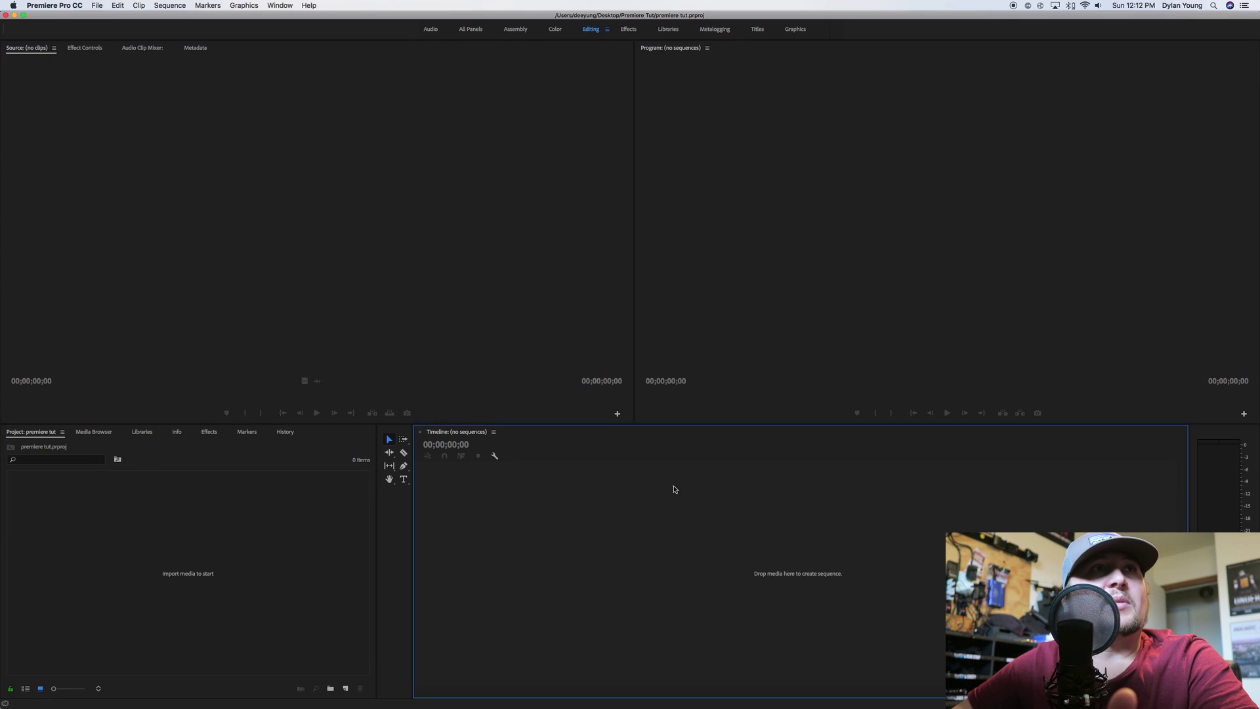
pyautogui.click(230, 519)
pyautogui.click(226, 235)
pyautogui.click(814, 218)
pyautogui.click(790, 475)
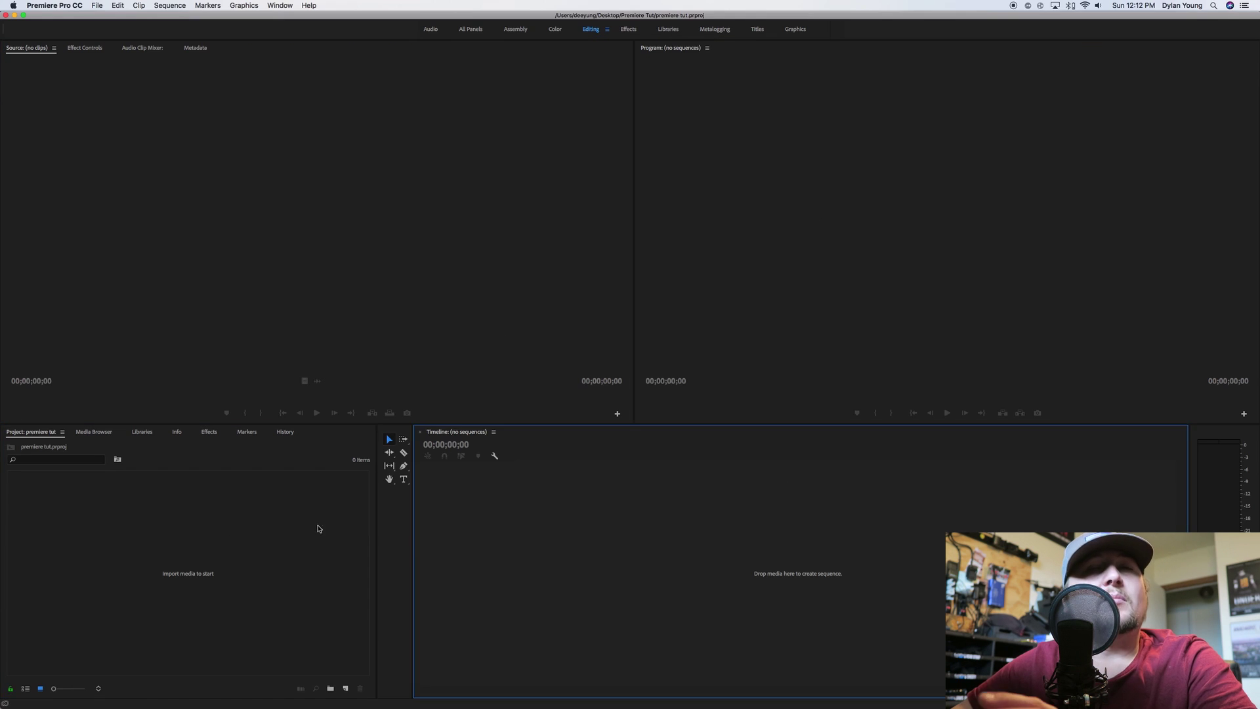
pyautogui.click(317, 525)
pyautogui.click(341, 239)
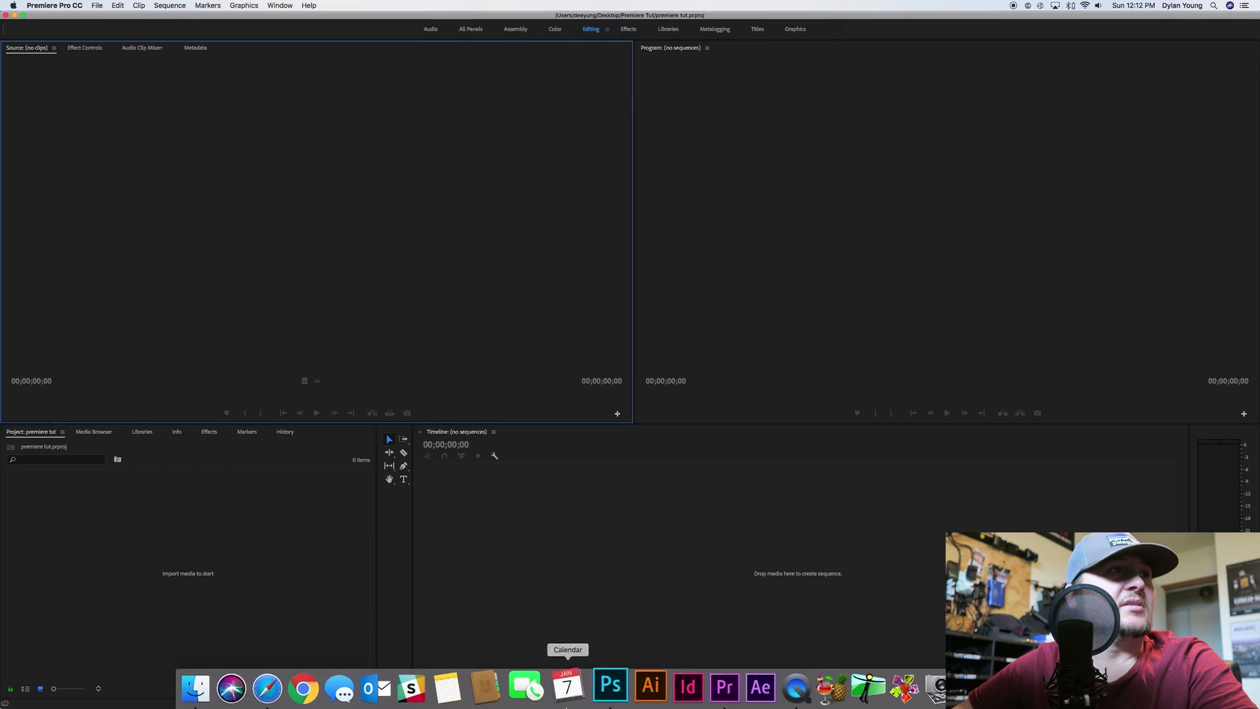
# - Open a full-screen Finder window and go to the external drive's 01 - Personal > 03 - Video folder
pyautogui.click(221, 687)
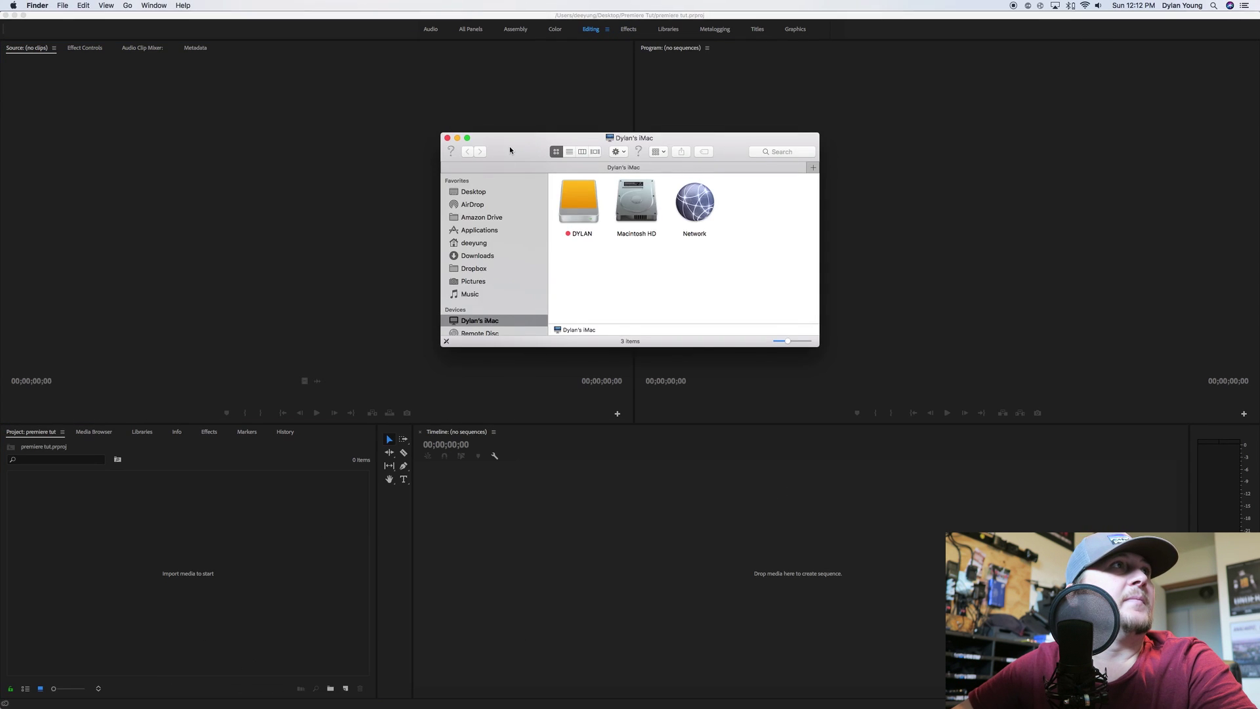
pyautogui.moveTo(510, 145); pyautogui.dragTo(70, 34)
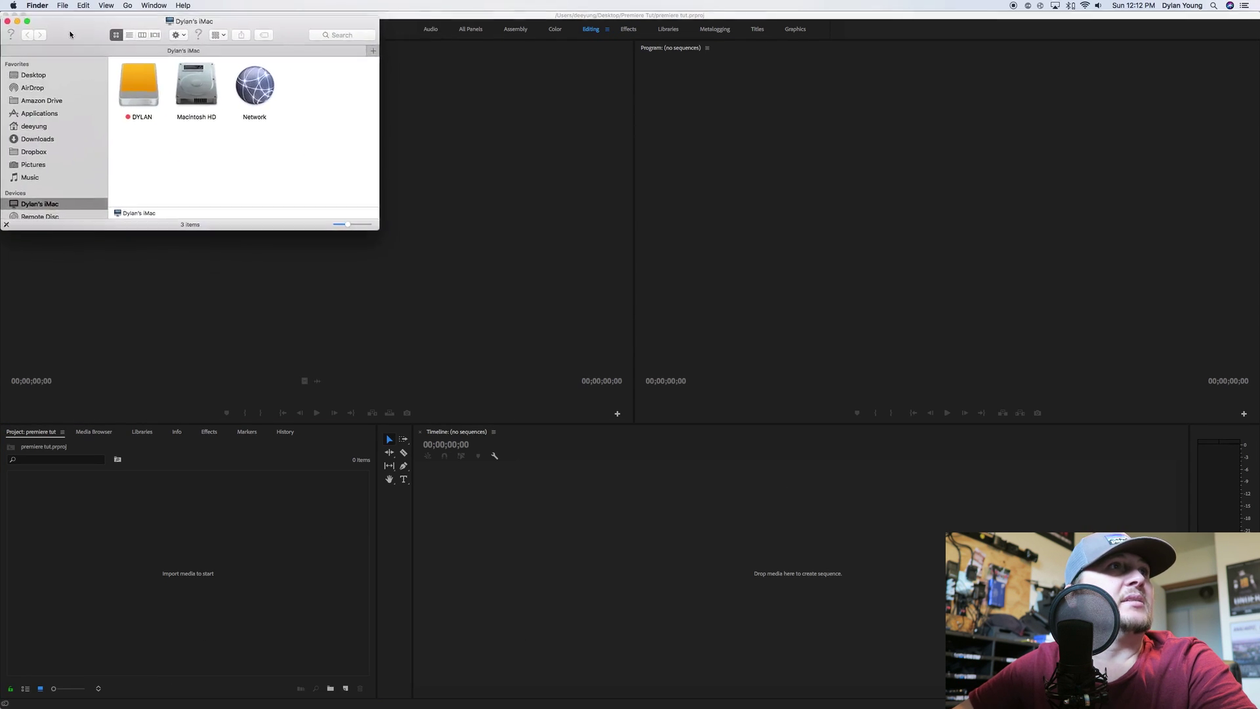
pyautogui.doubleClick(383, 227)
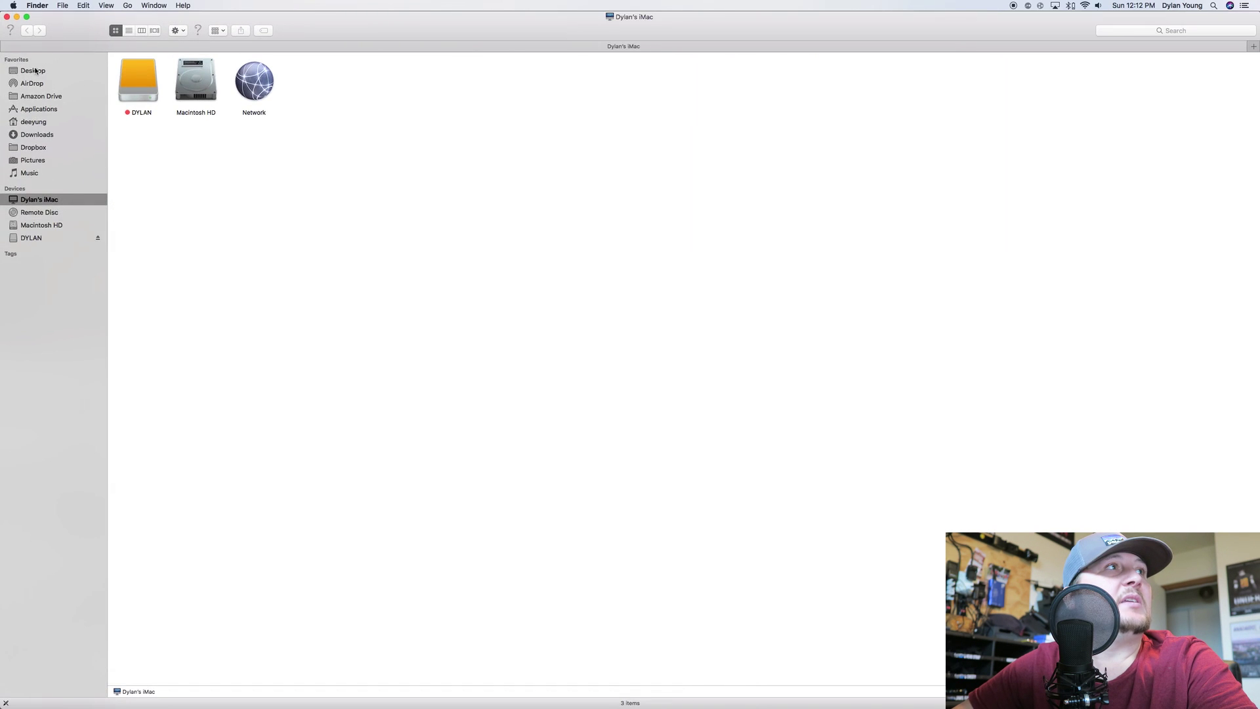
pyautogui.click(33, 238)
pyautogui.doubleClick(131, 87)
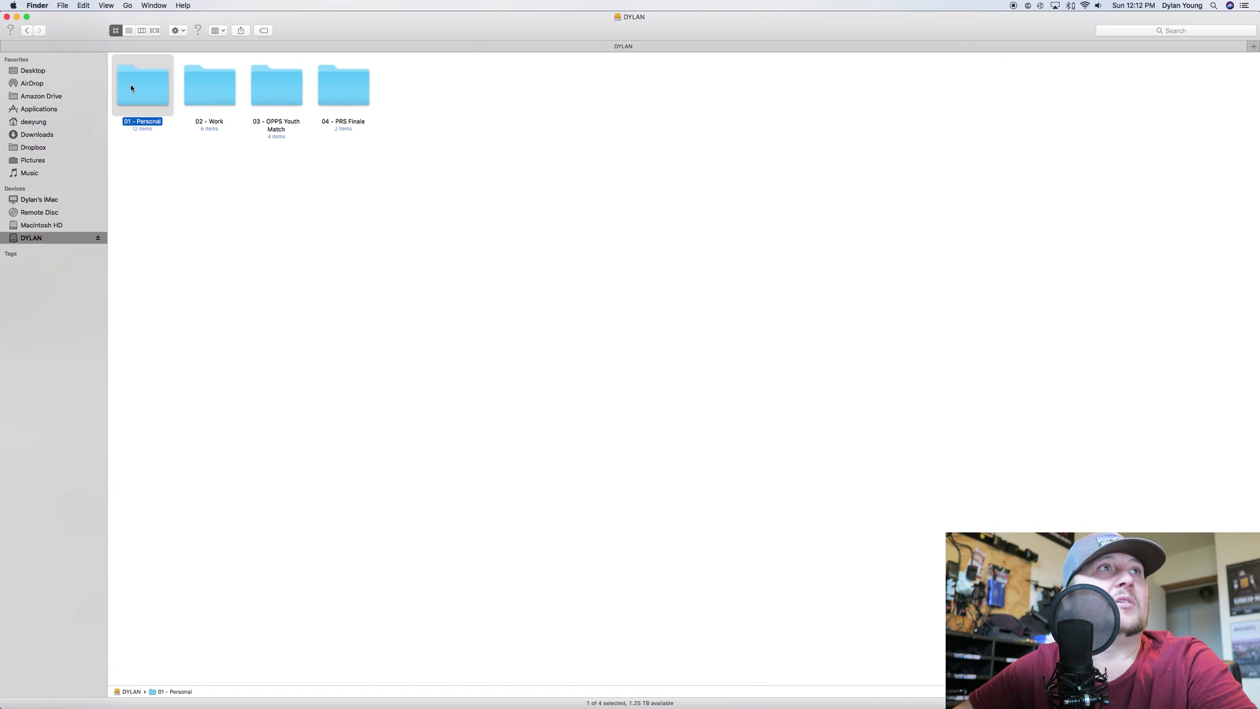
pyautogui.doubleClick(436, 95)
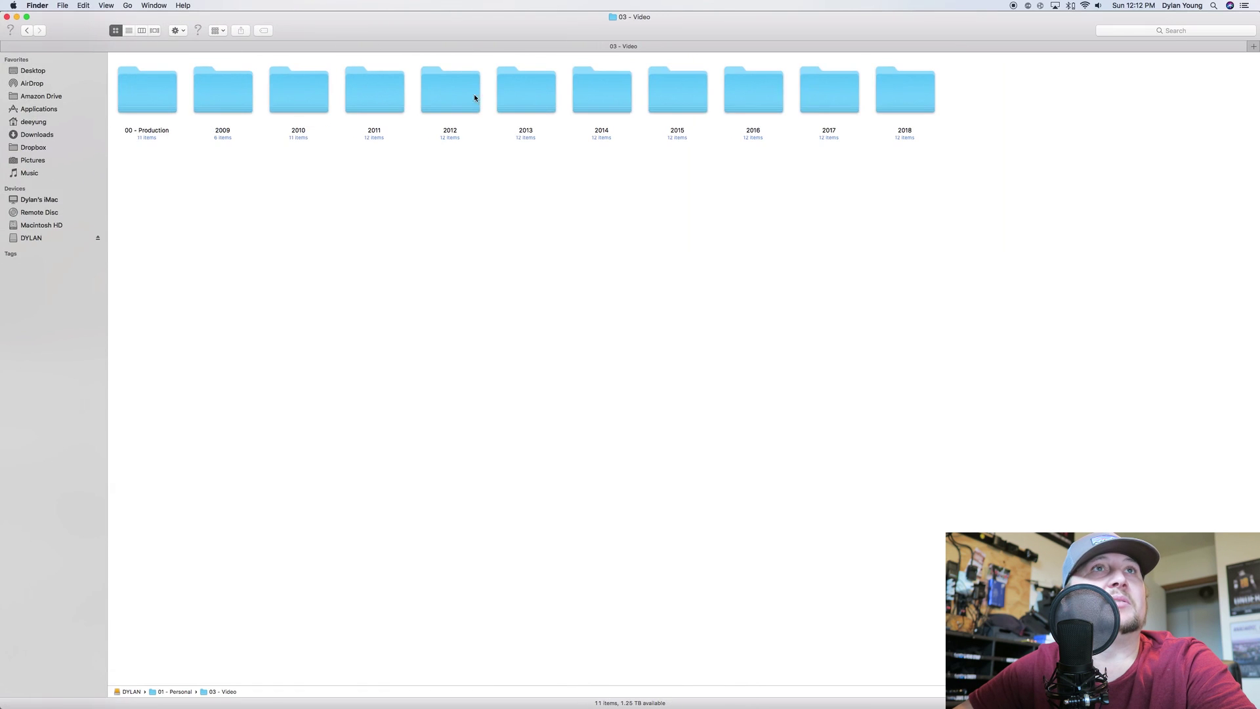
# - Open 2017 > 07 - July > GoPro and shrink the window to sit beside Premiere
pyautogui.doubleClick(830, 99)
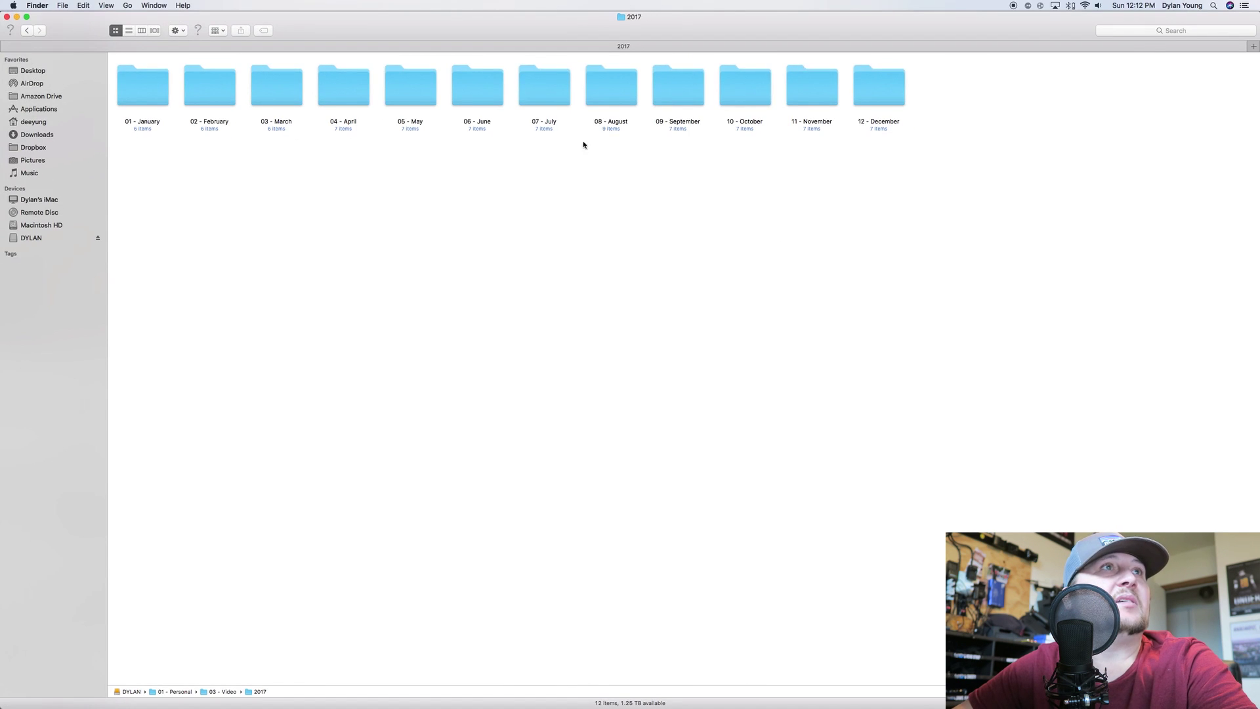
pyautogui.doubleClick(548, 86)
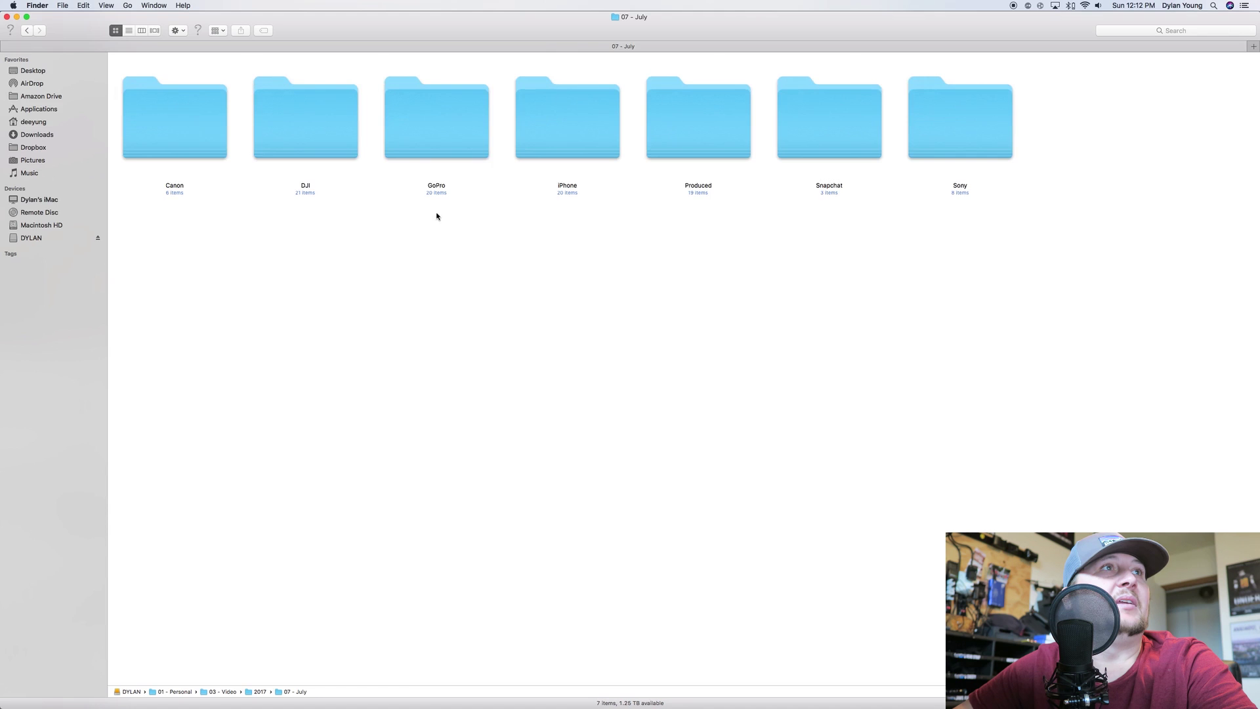
pyautogui.click(432, 120)
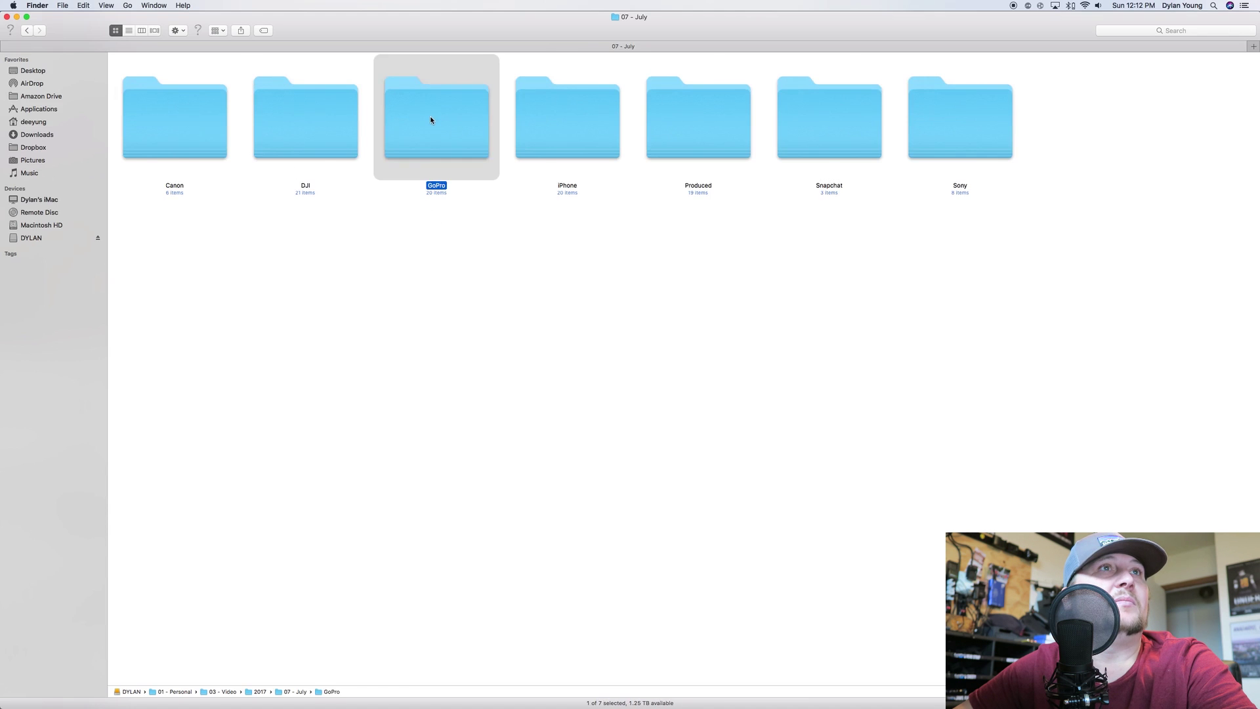
pyautogui.doubleClick(432, 120)
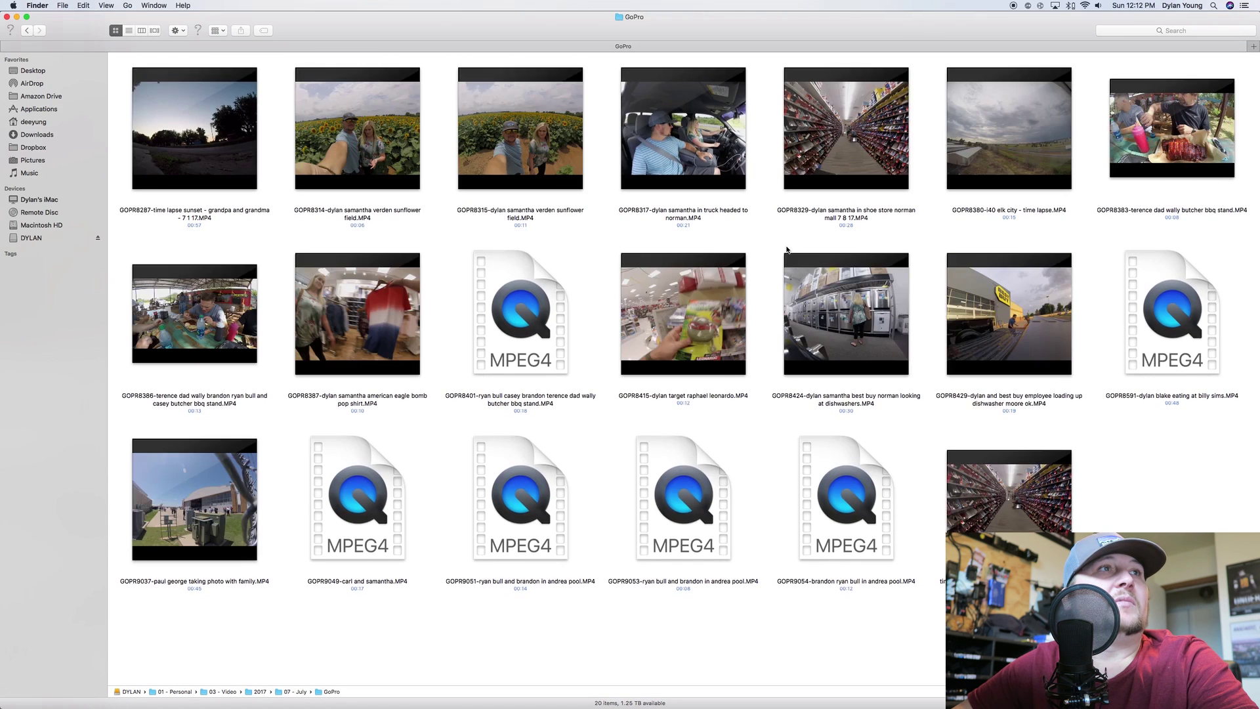
pyautogui.moveTo(903, 320)
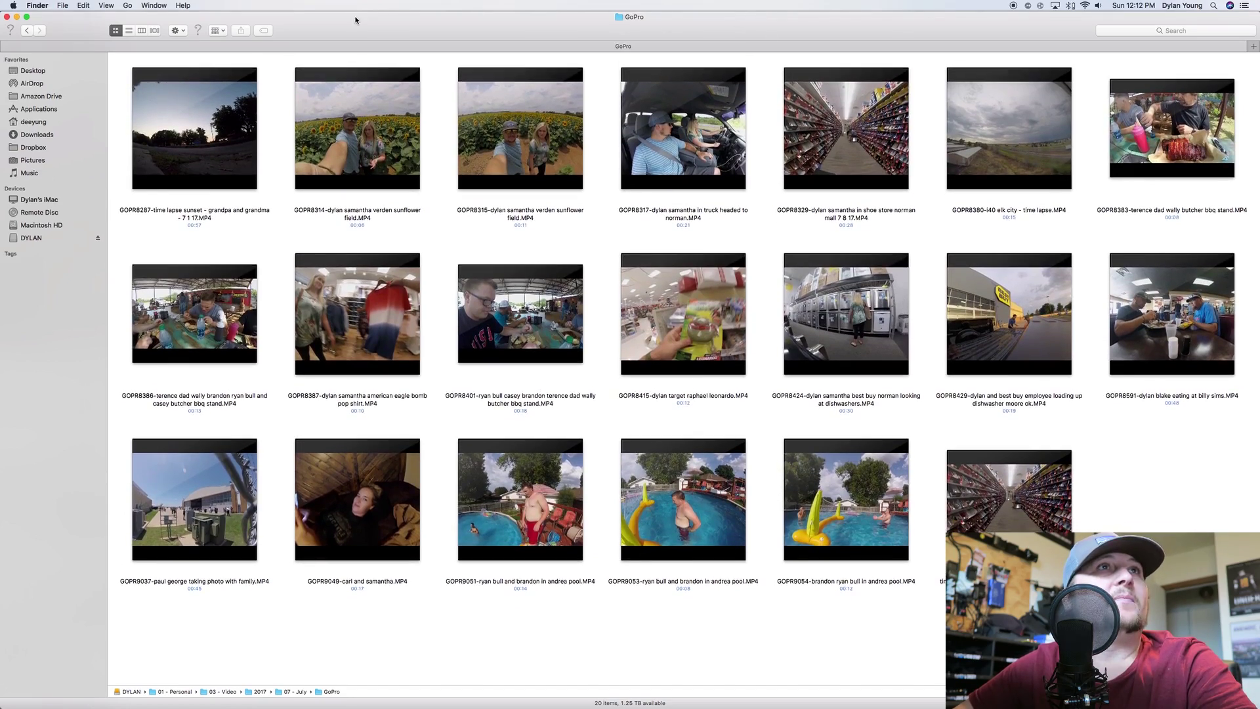
pyautogui.doubleClick(355, 19)
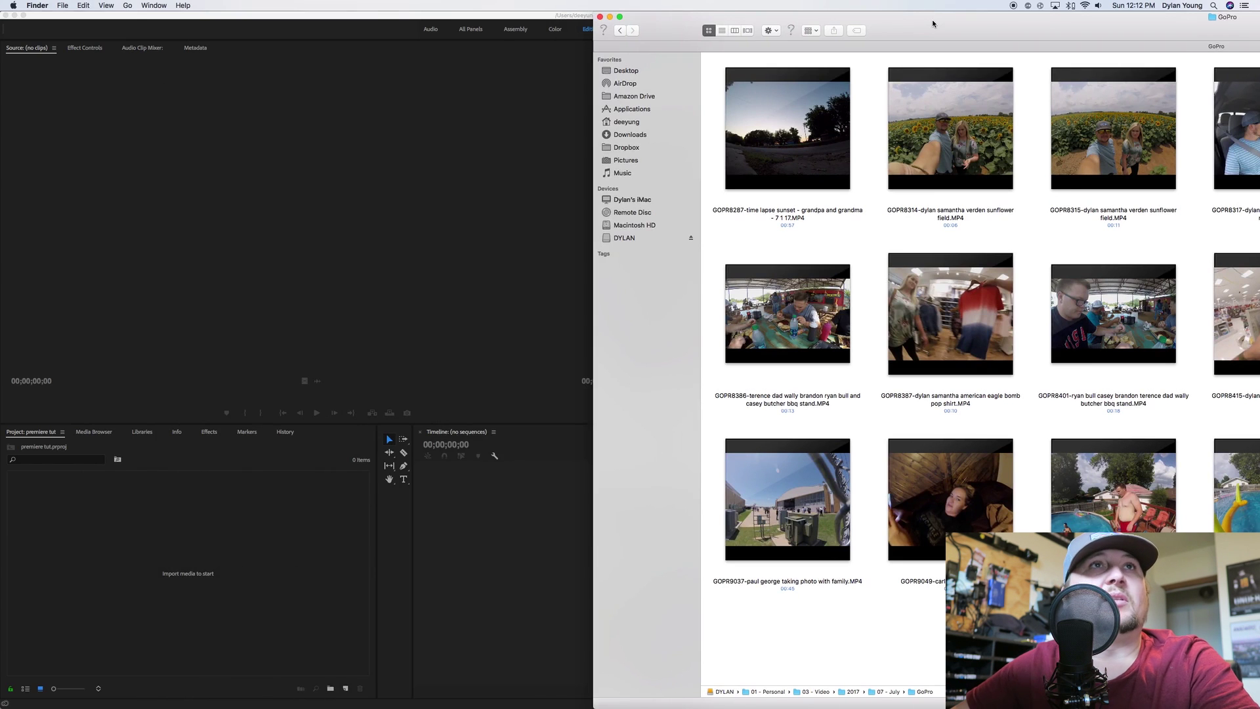
# - Drag the GOPR8314 sunflower-field clip from Finder into Premiere's Project panel
pyautogui.click(925, 105)
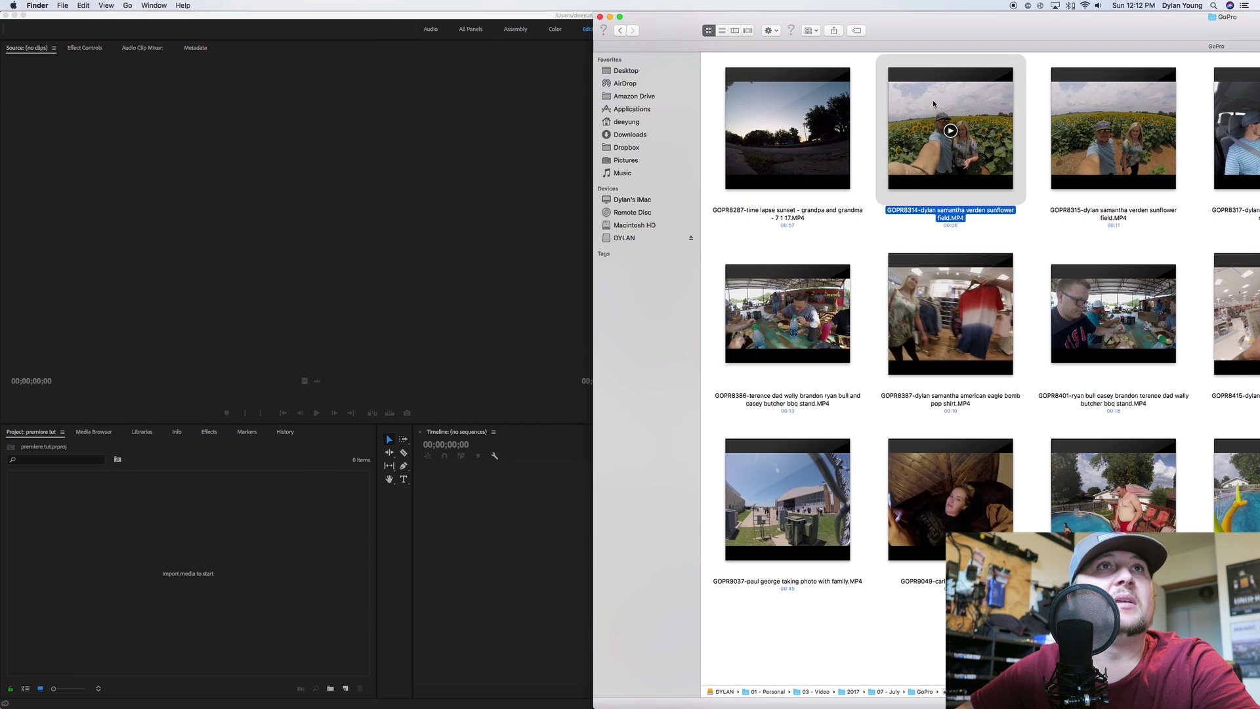
pyautogui.moveTo(949, 98); pyautogui.dragTo(164, 551)
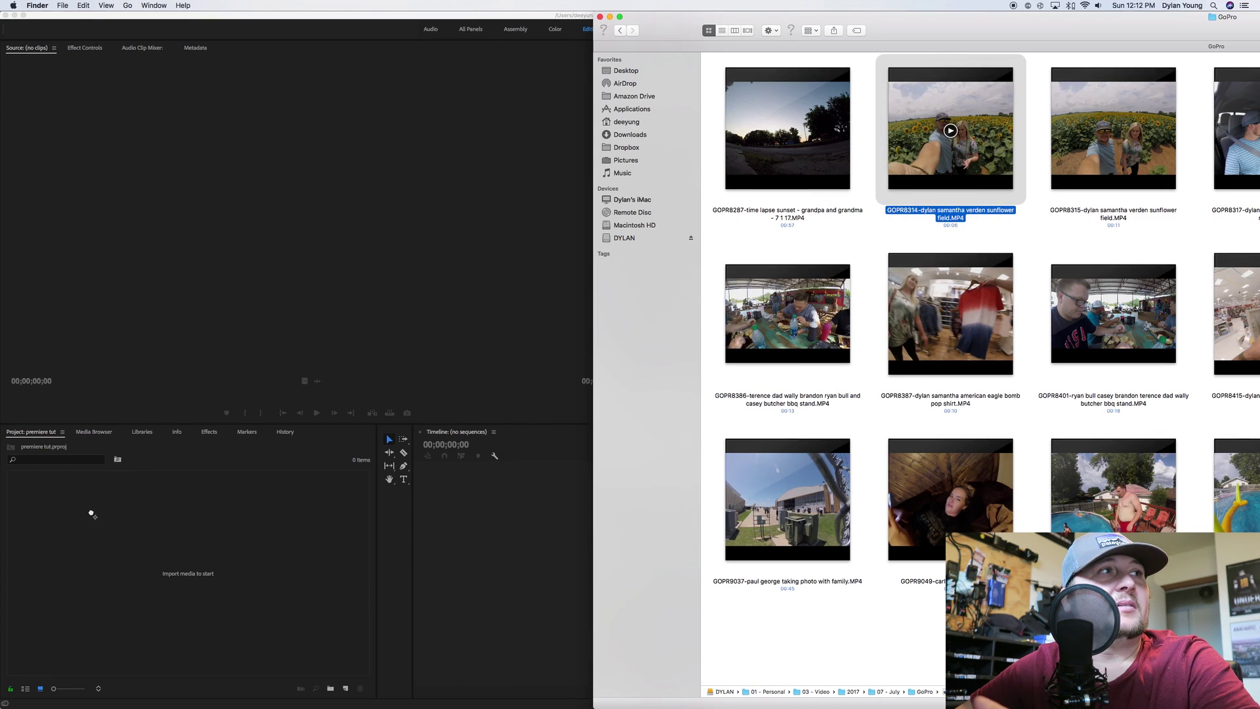
pyautogui.moveTo(91, 514); pyautogui.dragTo(114, 528)
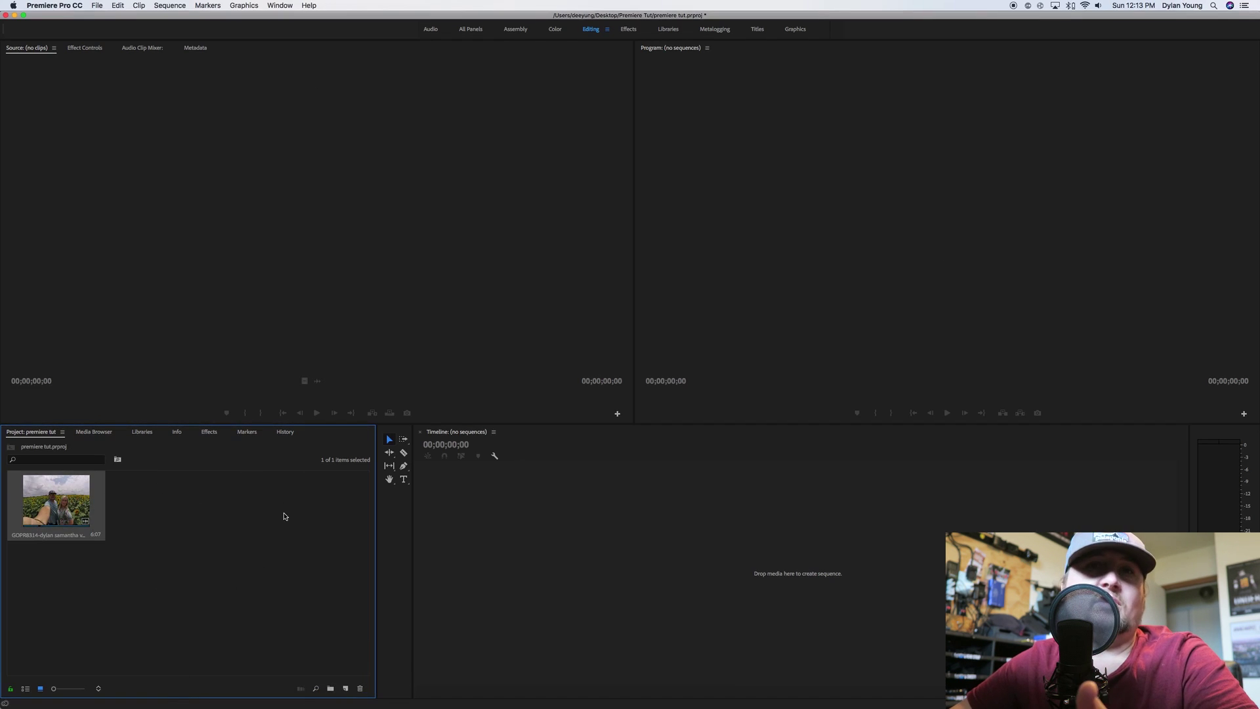
pyautogui.rightClick(183, 509)
# - Import GOPR8317 from the drive's 01 - Personal > 03 - Video > 2017 > 07 - July > GoPro folder
pyautogui.click(219, 581)
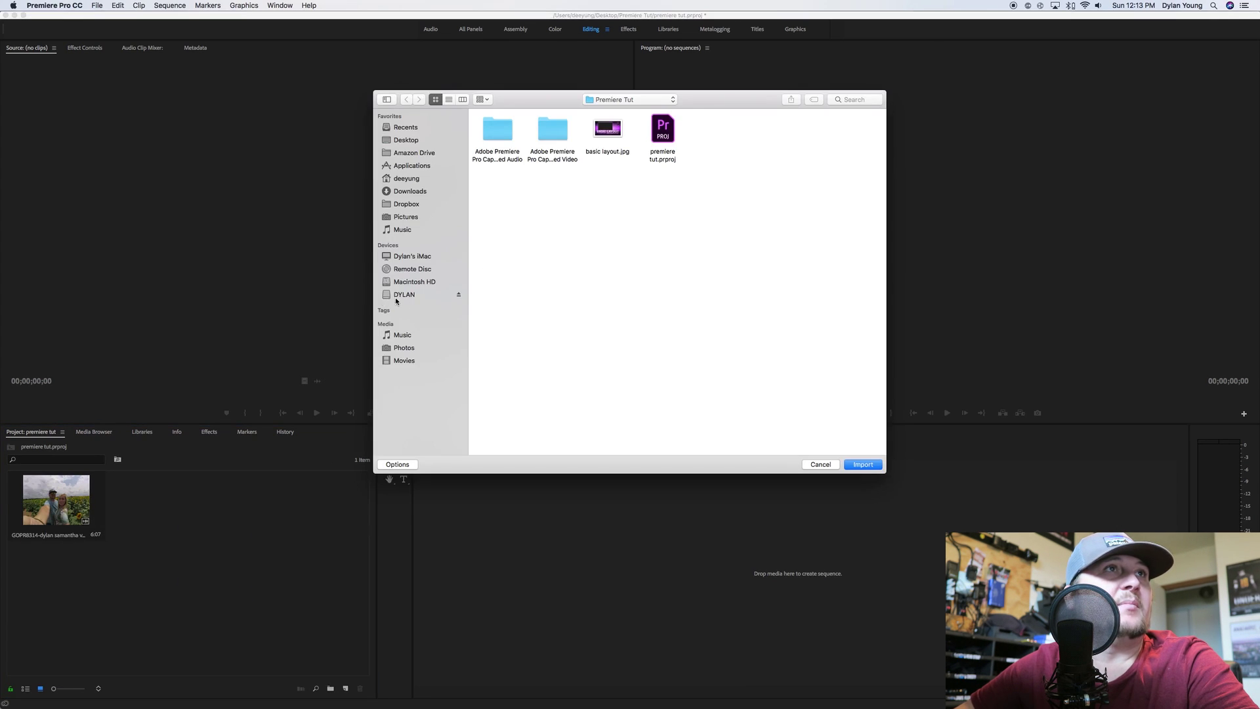
pyautogui.click(405, 296)
pyautogui.doubleClick(496, 127)
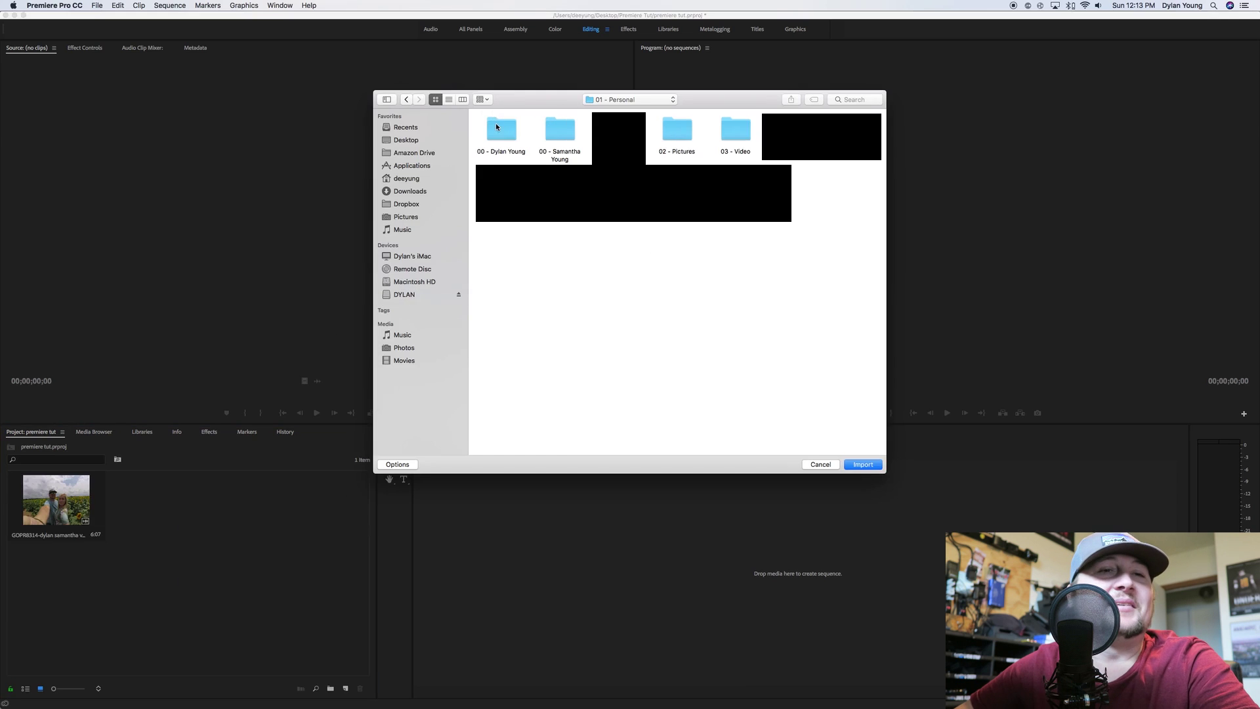
pyautogui.doubleClick(734, 130)
pyautogui.doubleClick(623, 189)
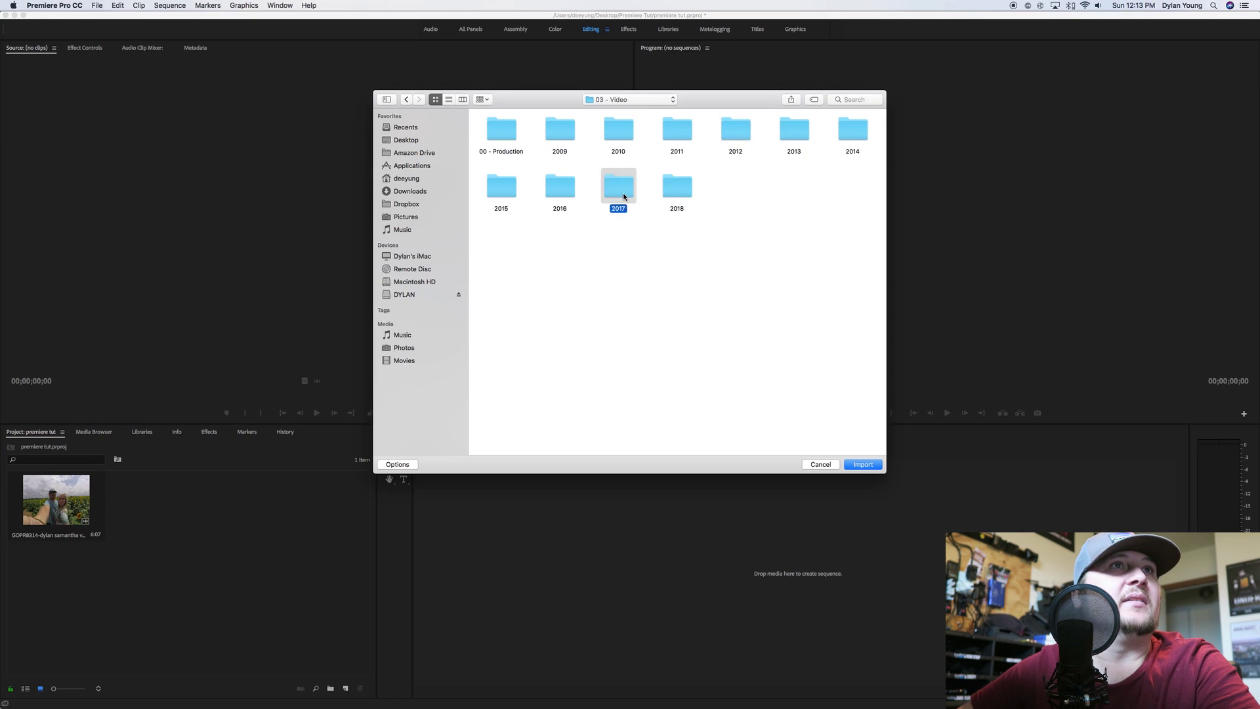
pyautogui.doubleClick(846, 131)
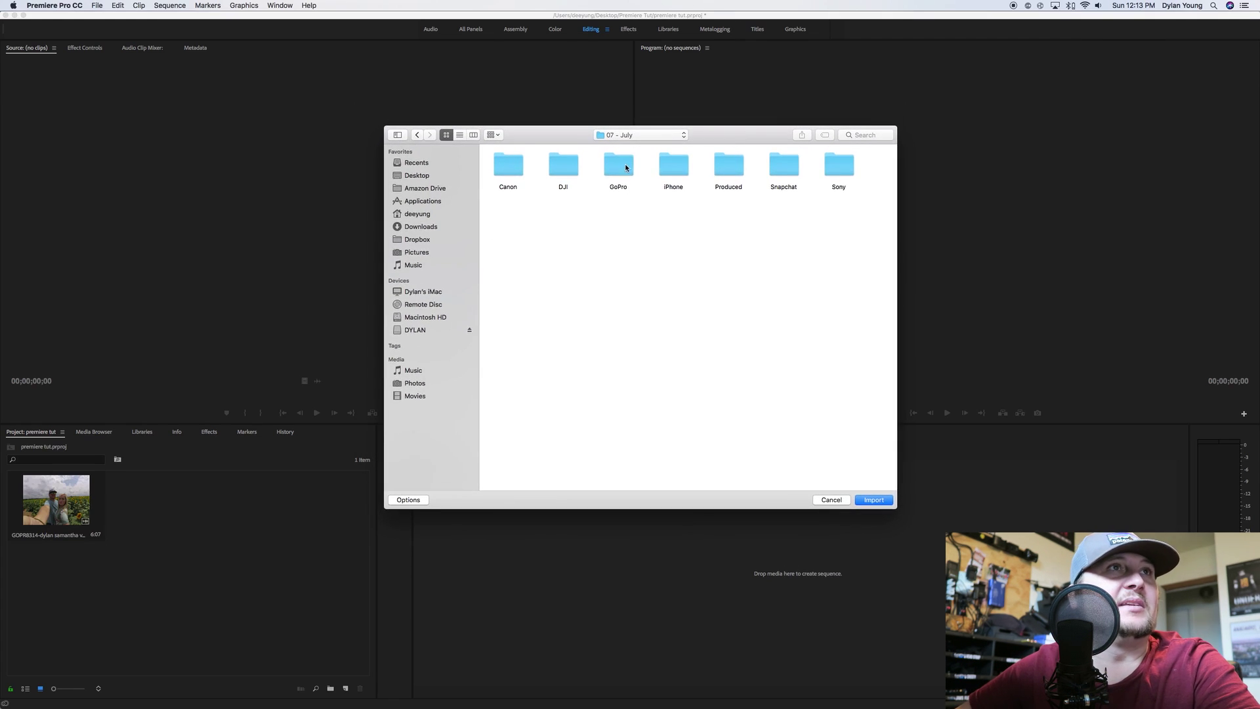
pyautogui.doubleClick(619, 164)
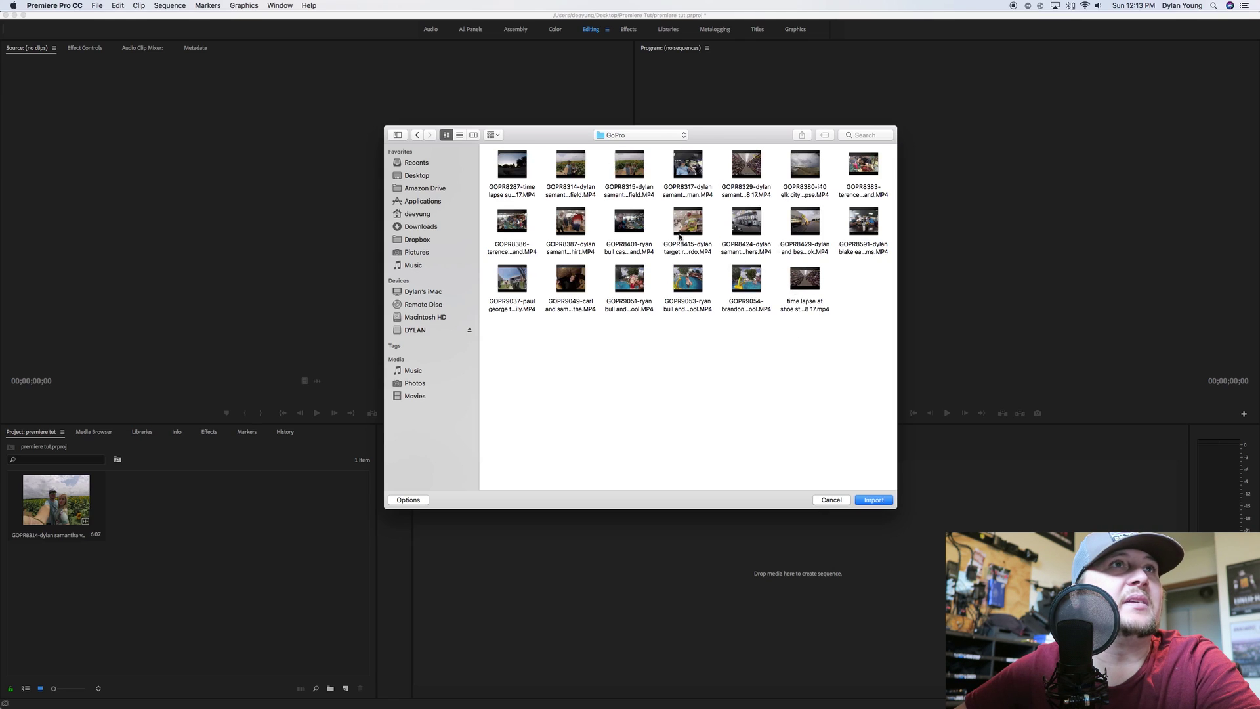
pyautogui.moveTo(811, 273)
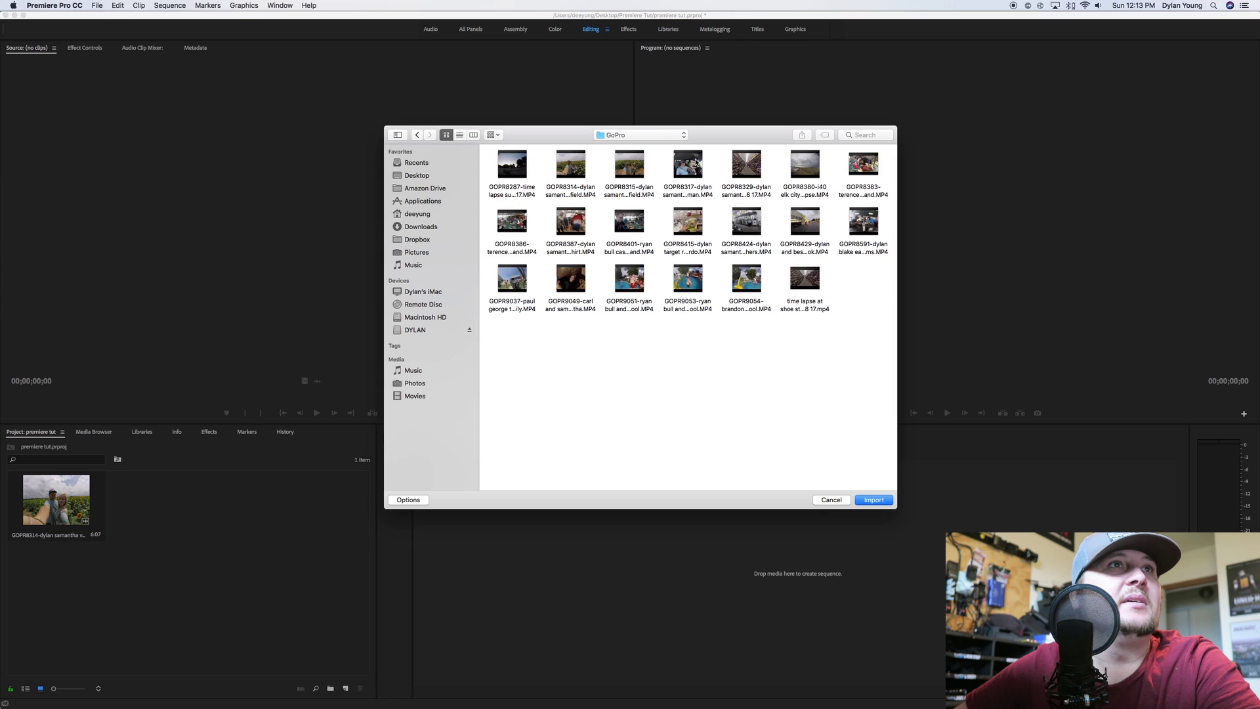
pyautogui.press('cmd+a')
pyautogui.press('Return')
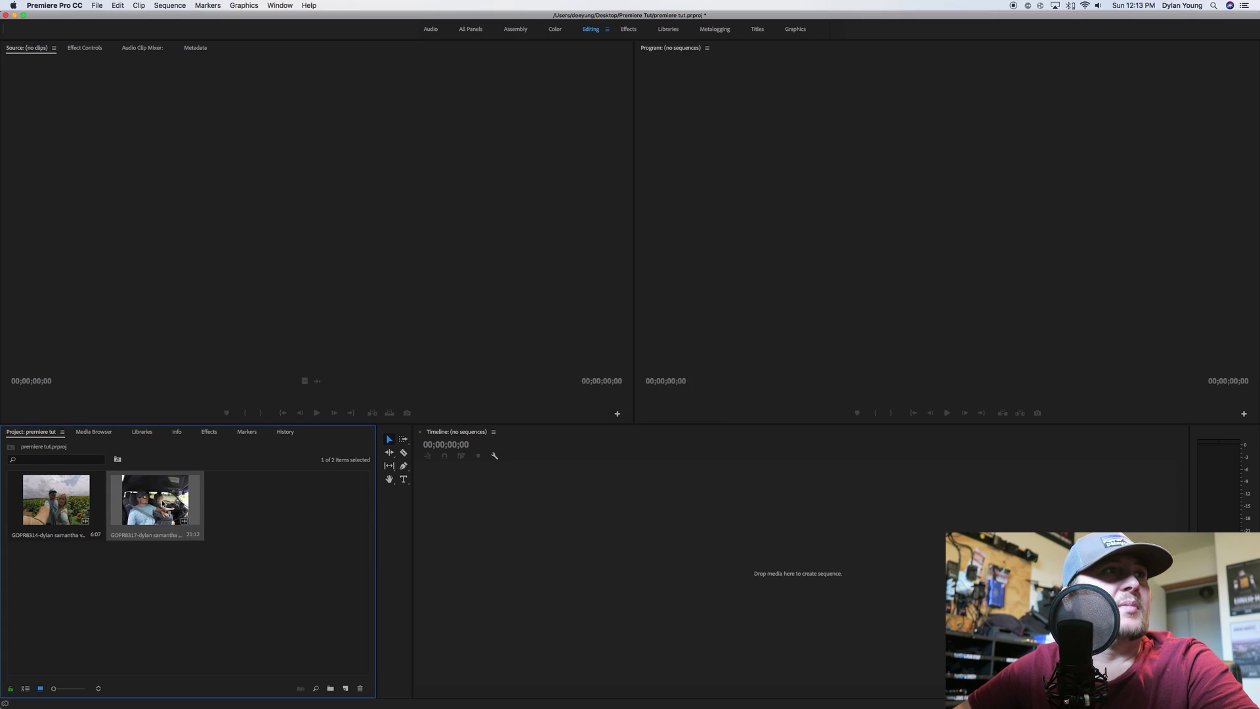
pyautogui.click(56, 500)
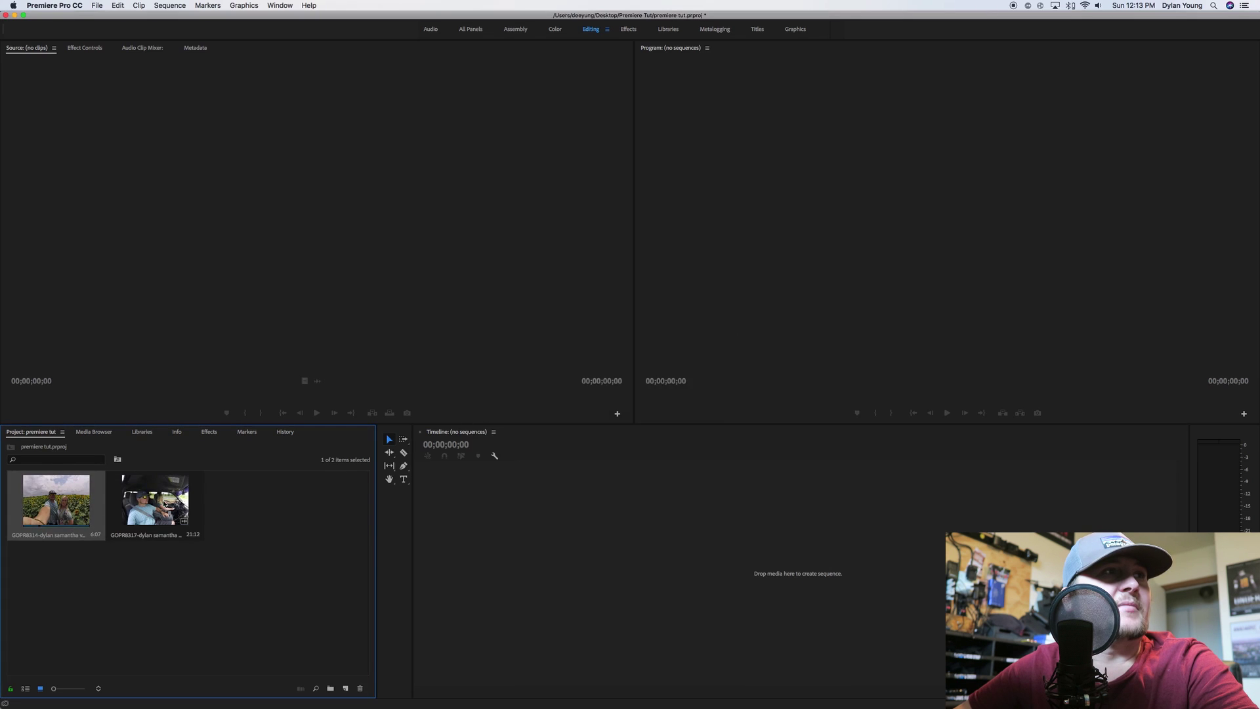
pyautogui.click(212, 513)
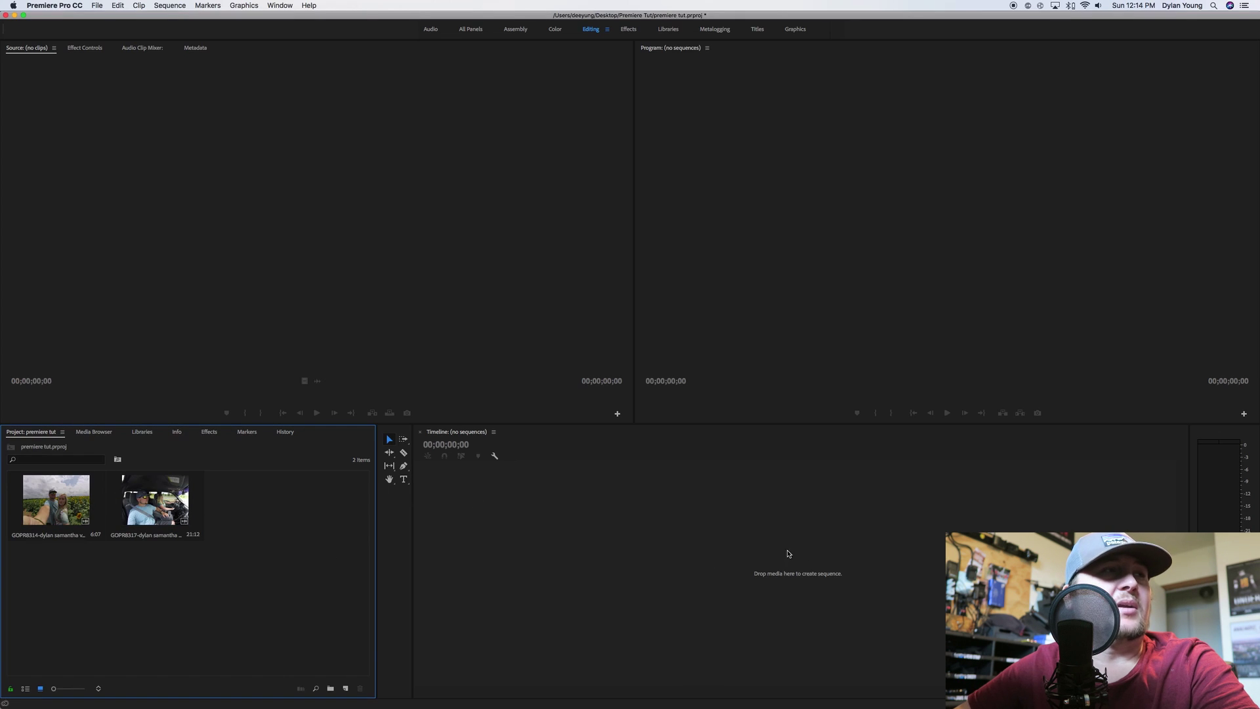
pyautogui.click(62, 501)
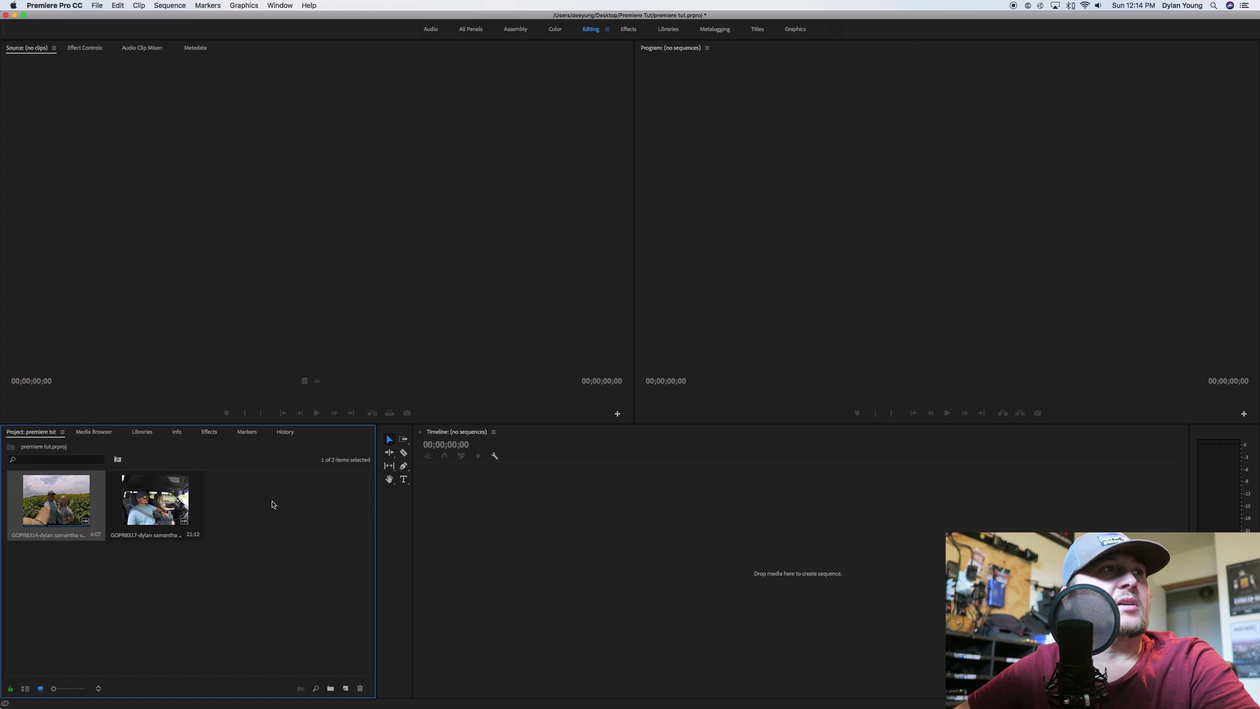
# - Mark In and Out points on the sunflower clip for 4:07 and drag it onto the empty Timeline
pyautogui.doubleClick(55, 497)
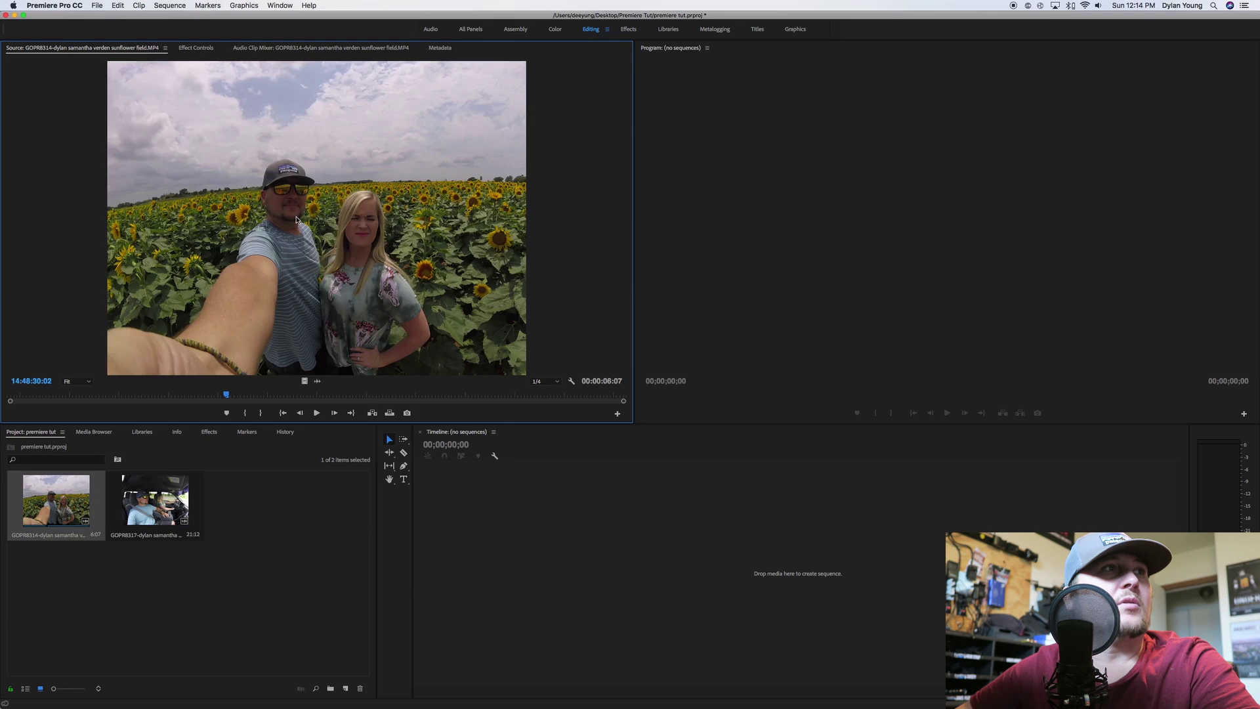
pyautogui.moveTo(226, 396); pyautogui.dragTo(134, 414)
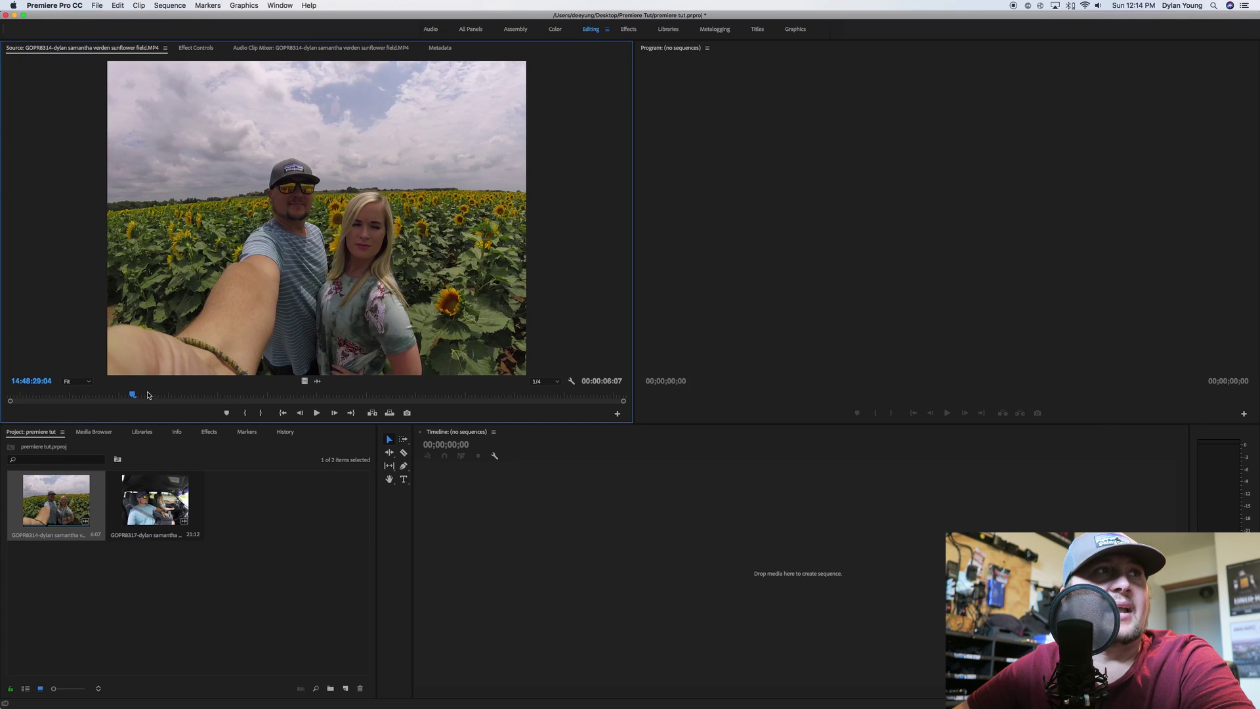
pyautogui.press('i')
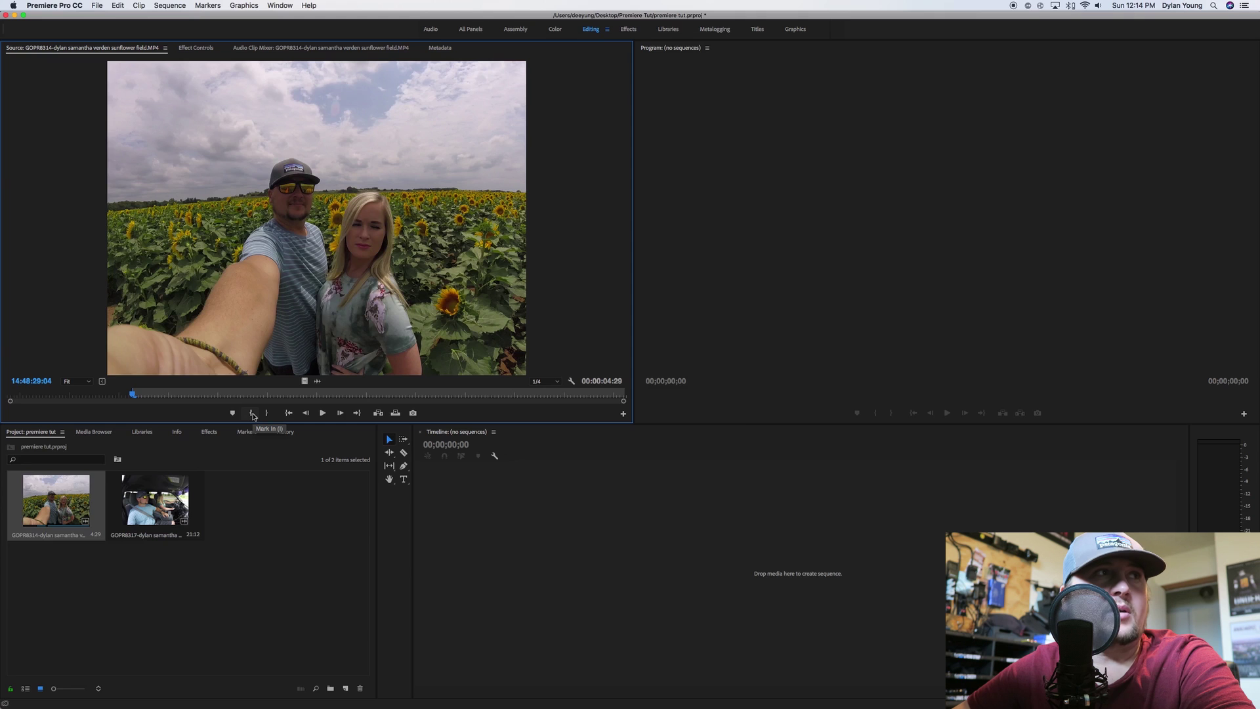
pyautogui.moveTo(134, 394); pyautogui.dragTo(549, 410)
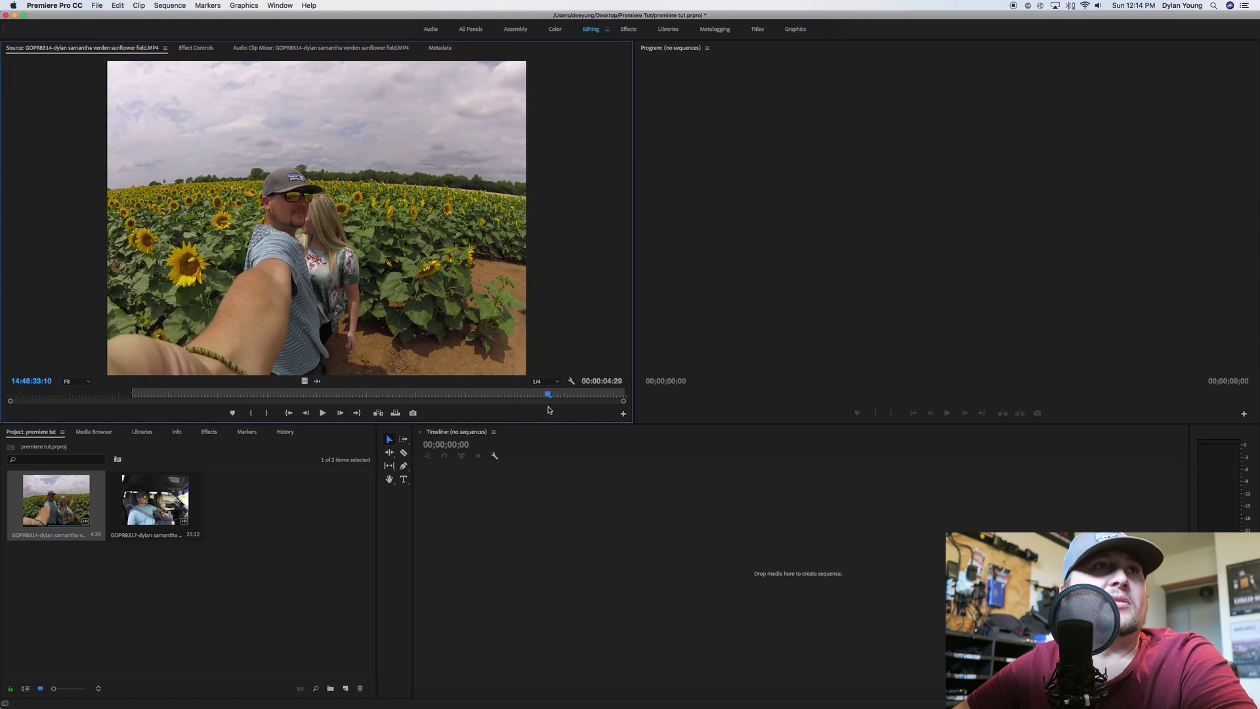
pyautogui.click(267, 414)
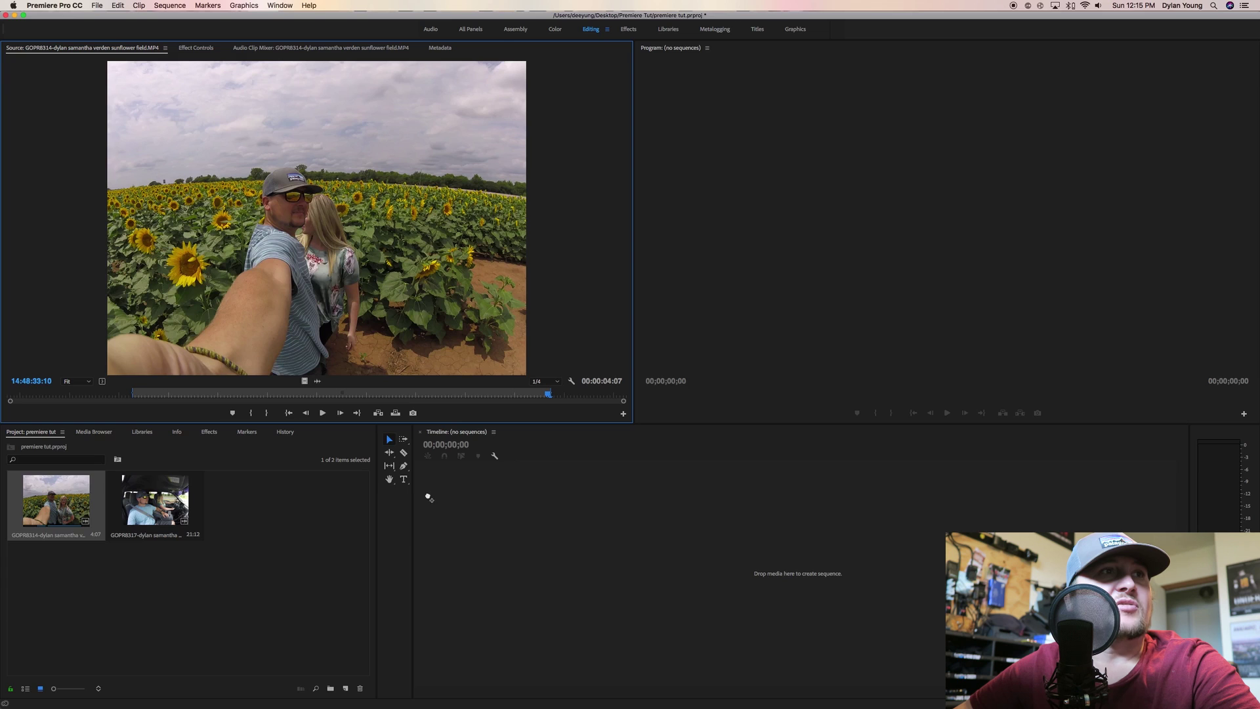
pyautogui.moveTo(457, 550); pyautogui.dragTo(457, 550)
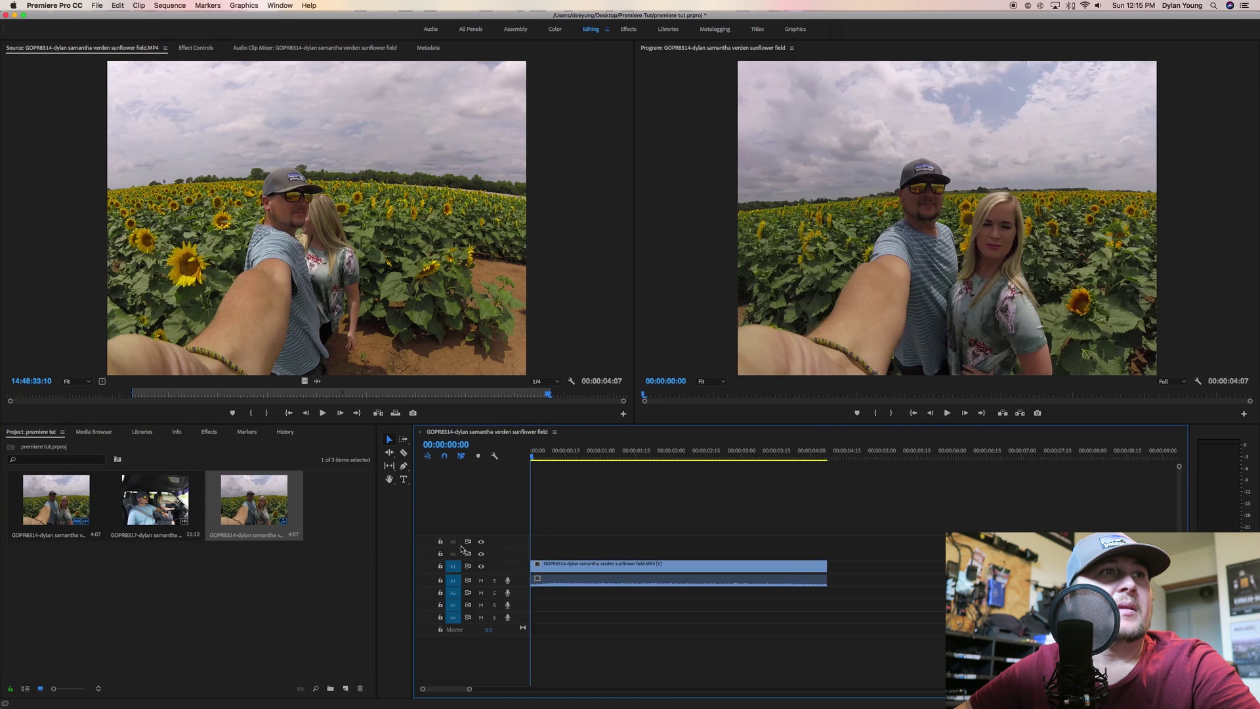
# - Expand the V1 and A1 tracks and delete the sunflower clip from the timeline
pyautogui.doubleClick(525, 567)
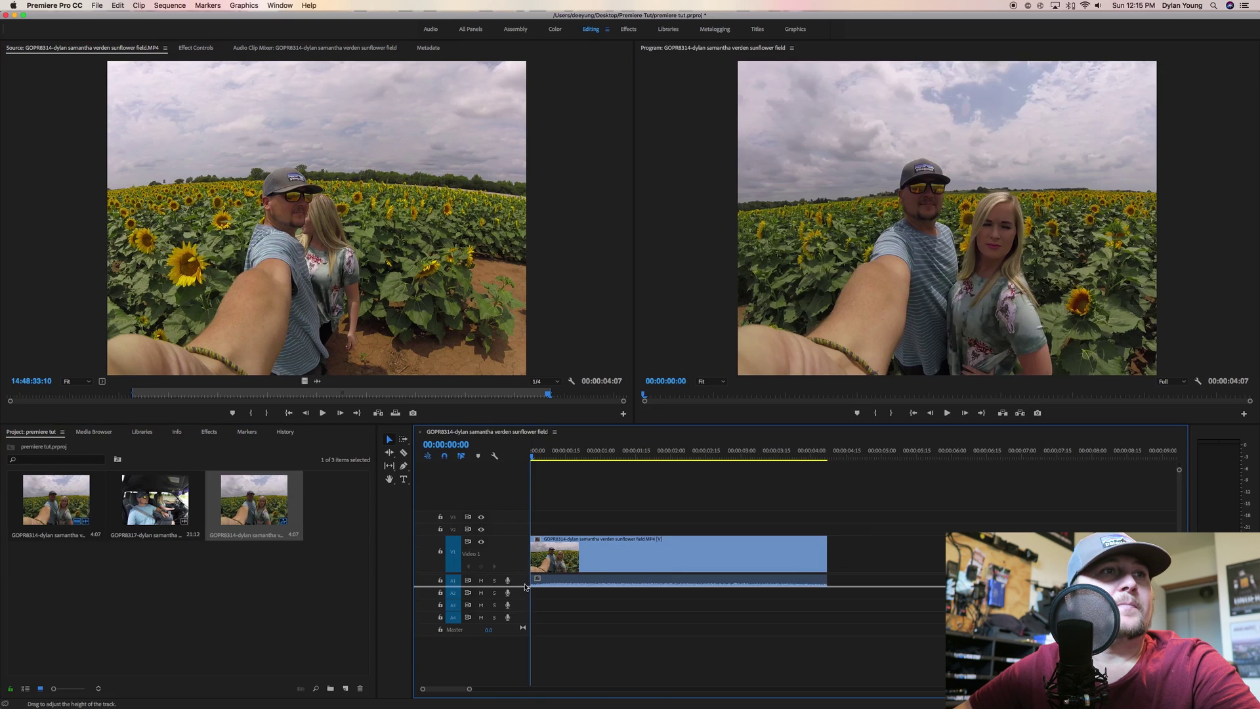
pyautogui.doubleClick(519, 583)
pyautogui.click(704, 554)
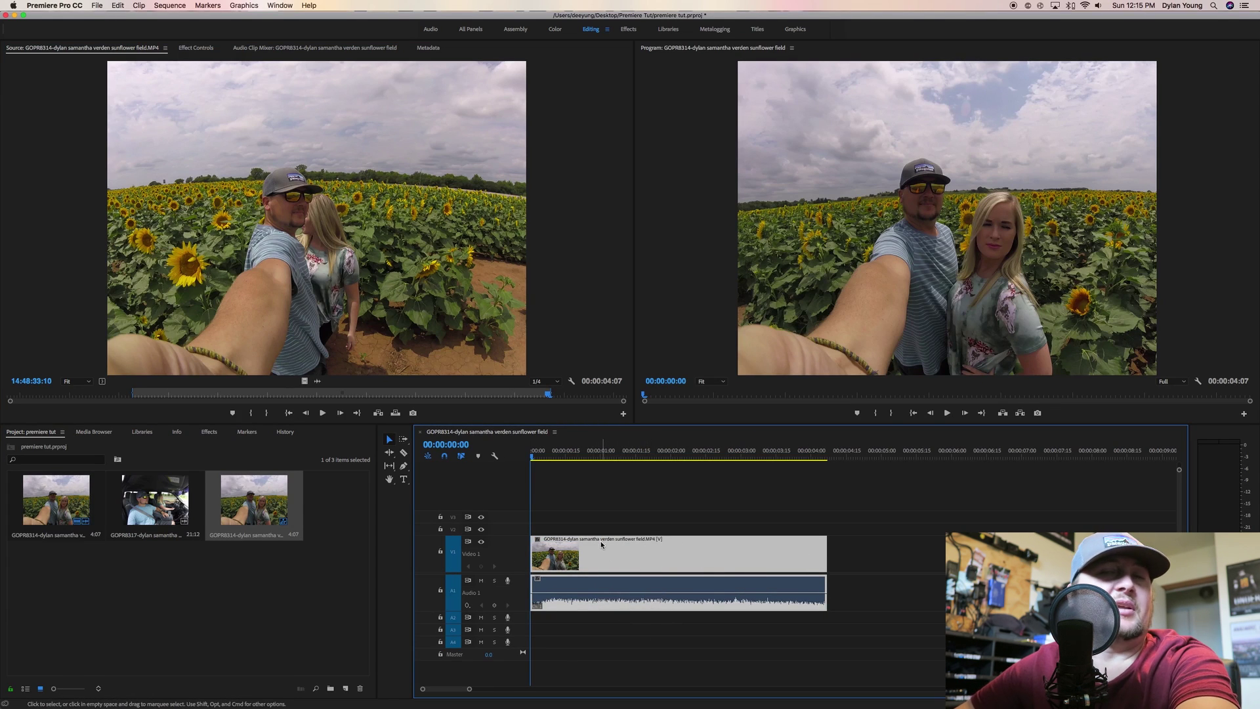
pyautogui.press('Delete')
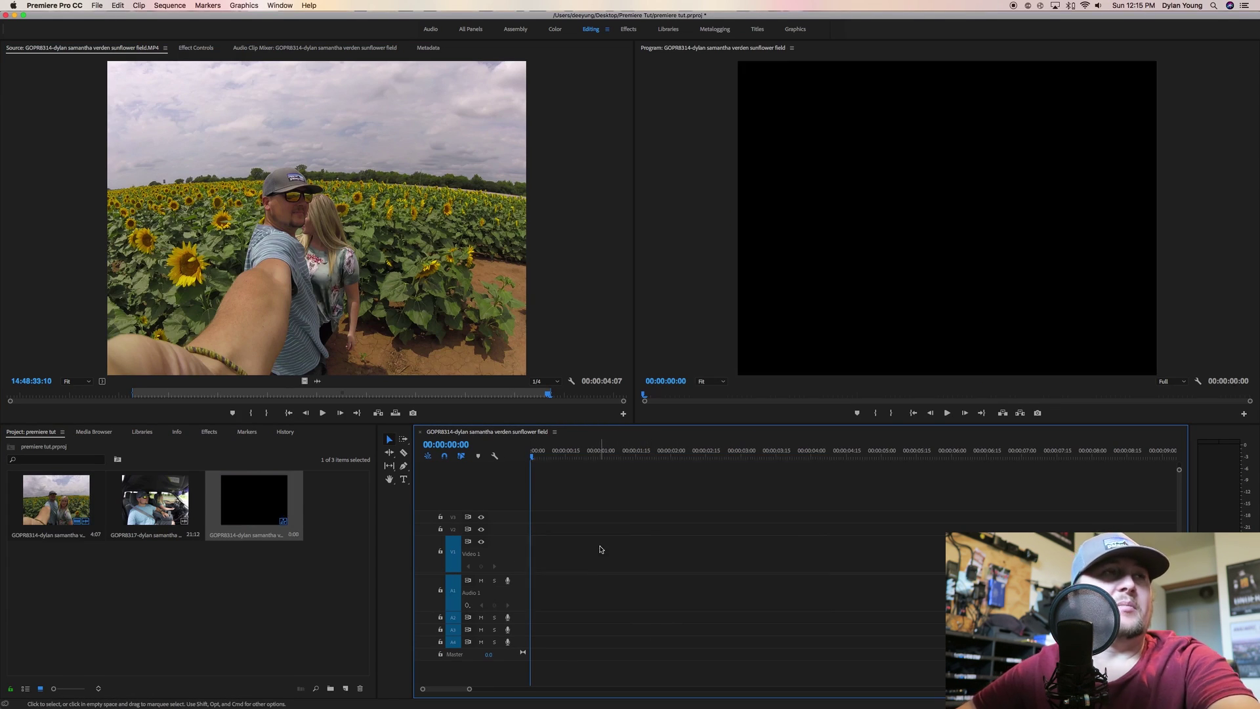
pyautogui.click(362, 238)
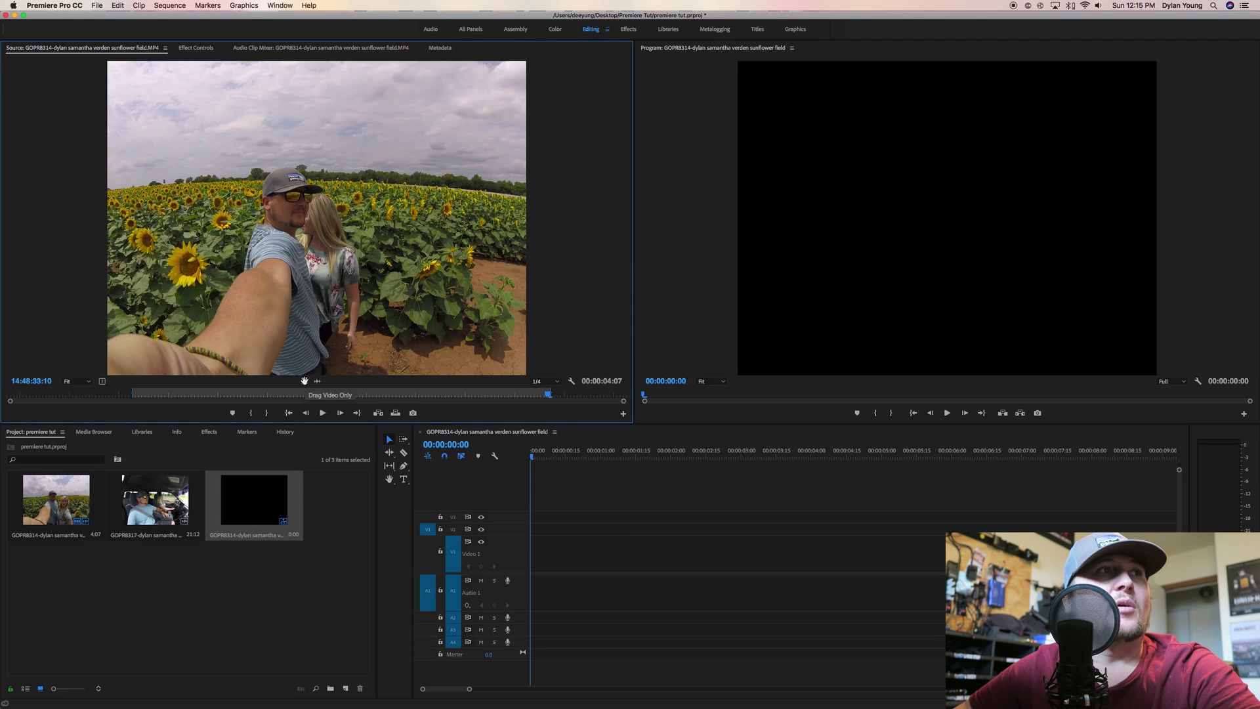
# - Place the sunflower clip's audio on A1 and video on V1, trim its start to 4:02, and play it
pyautogui.moveTo(305, 381); pyautogui.dragTo(605, 554)
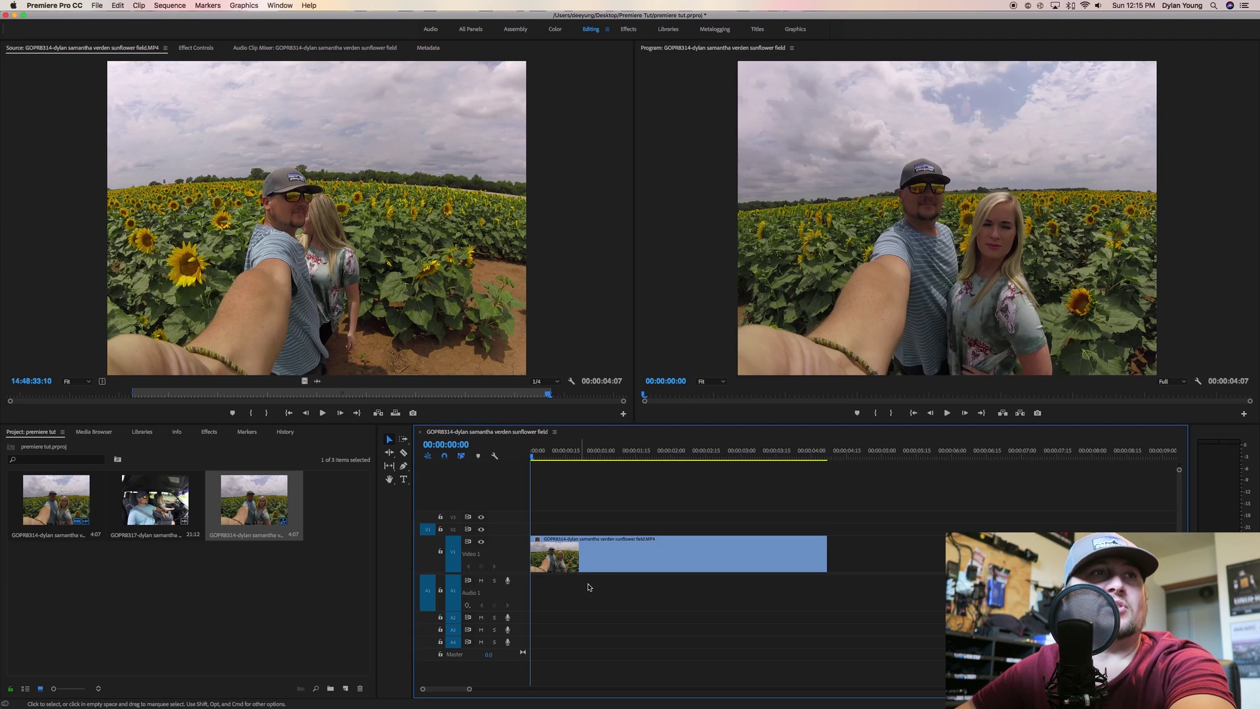
pyautogui.click(611, 550)
pyautogui.press('Delete')
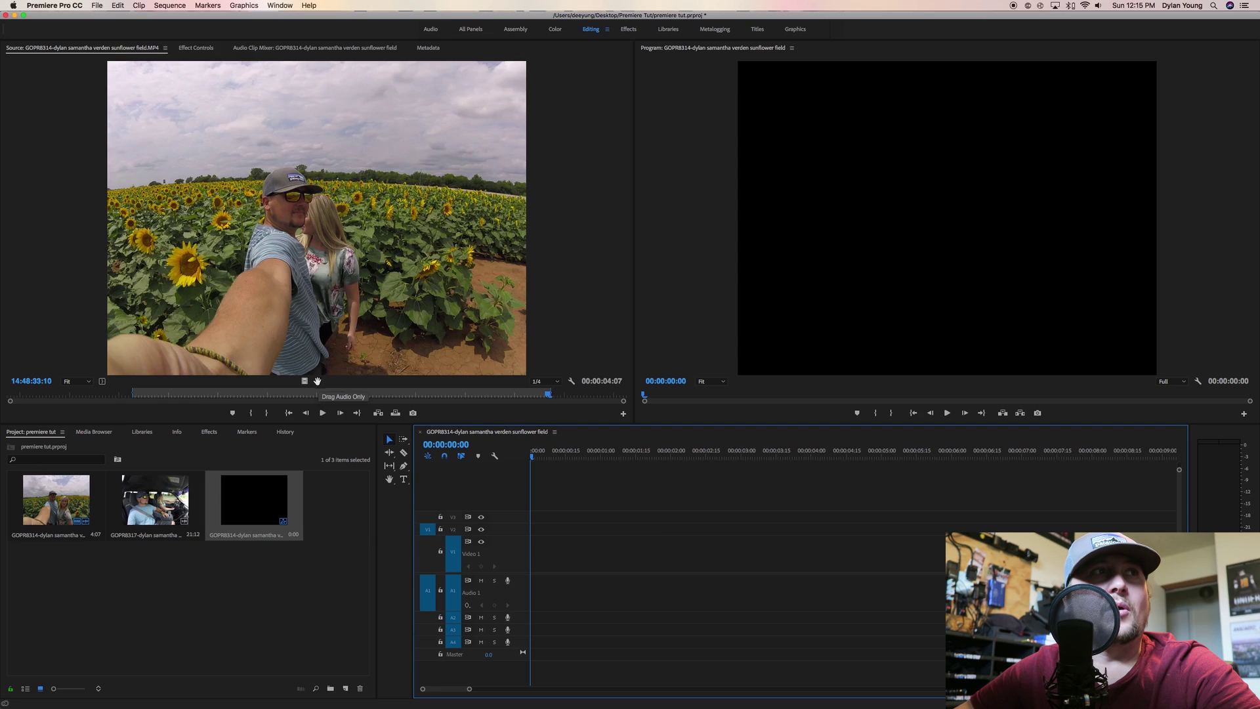
pyautogui.moveTo(318, 381); pyautogui.dragTo(571, 592)
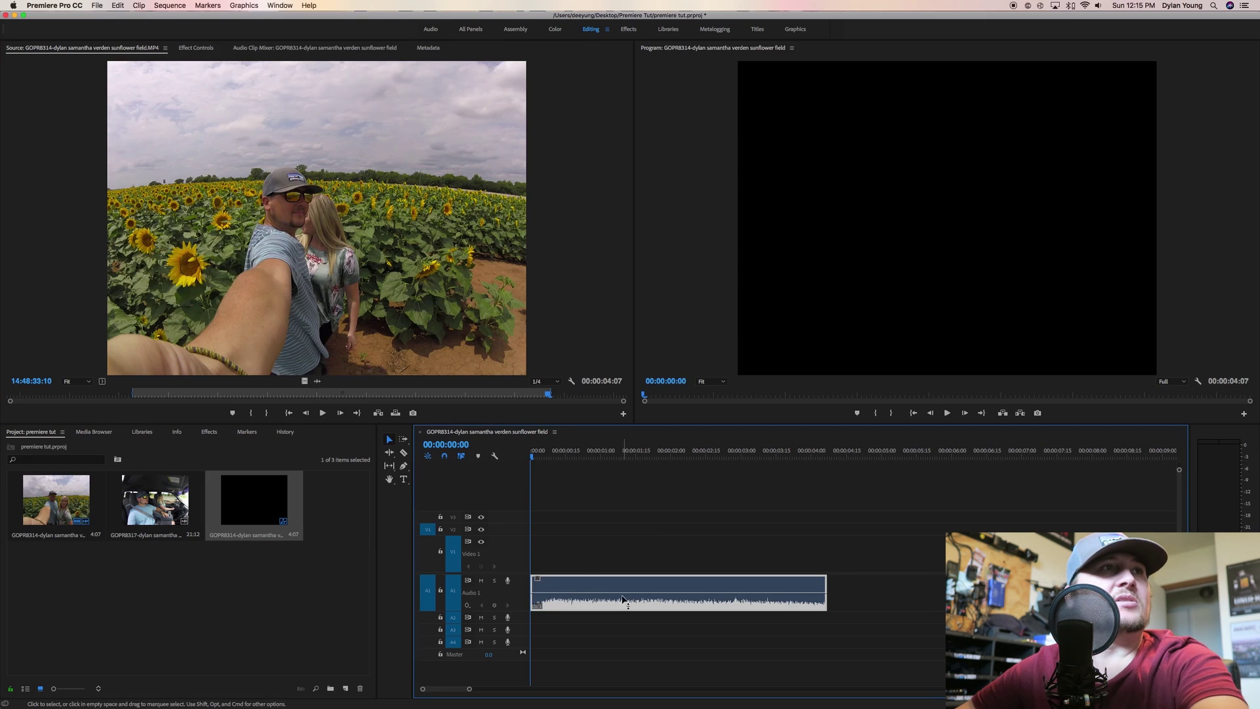
pyautogui.moveTo(304, 381); pyautogui.dragTo(555, 565)
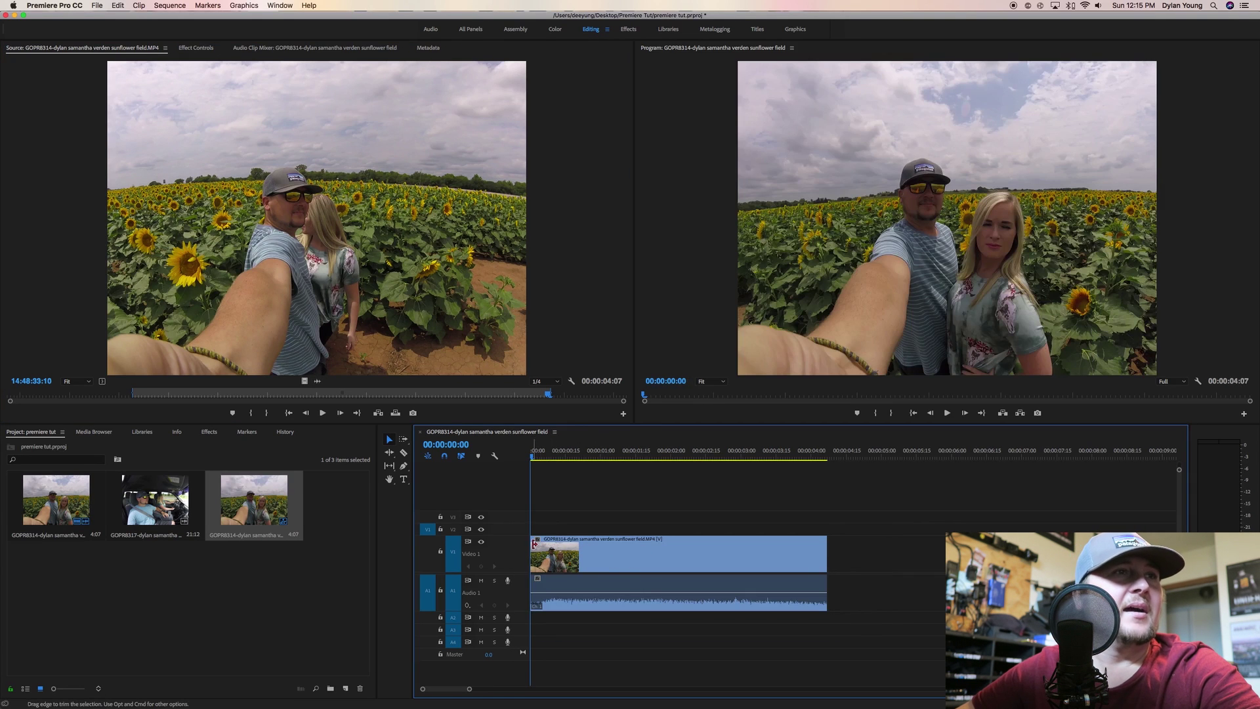
pyautogui.moveTo(534, 543); pyautogui.dragTo(545, 543)
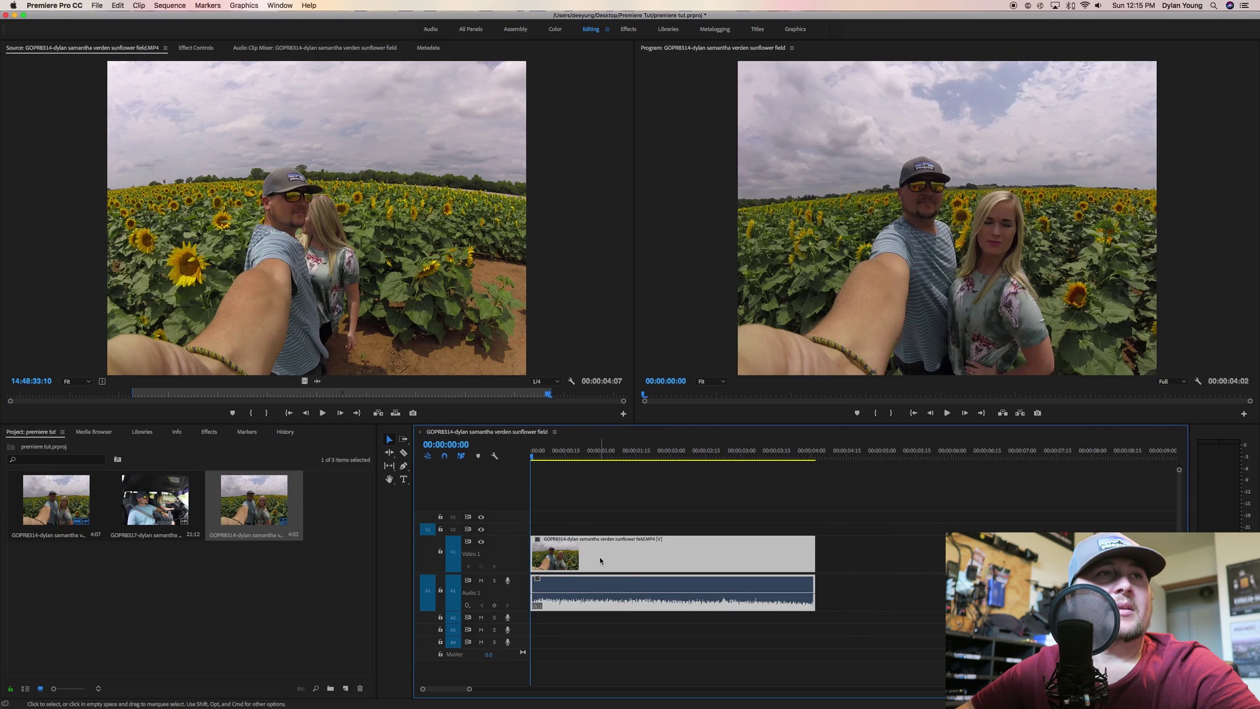
pyautogui.press('space')
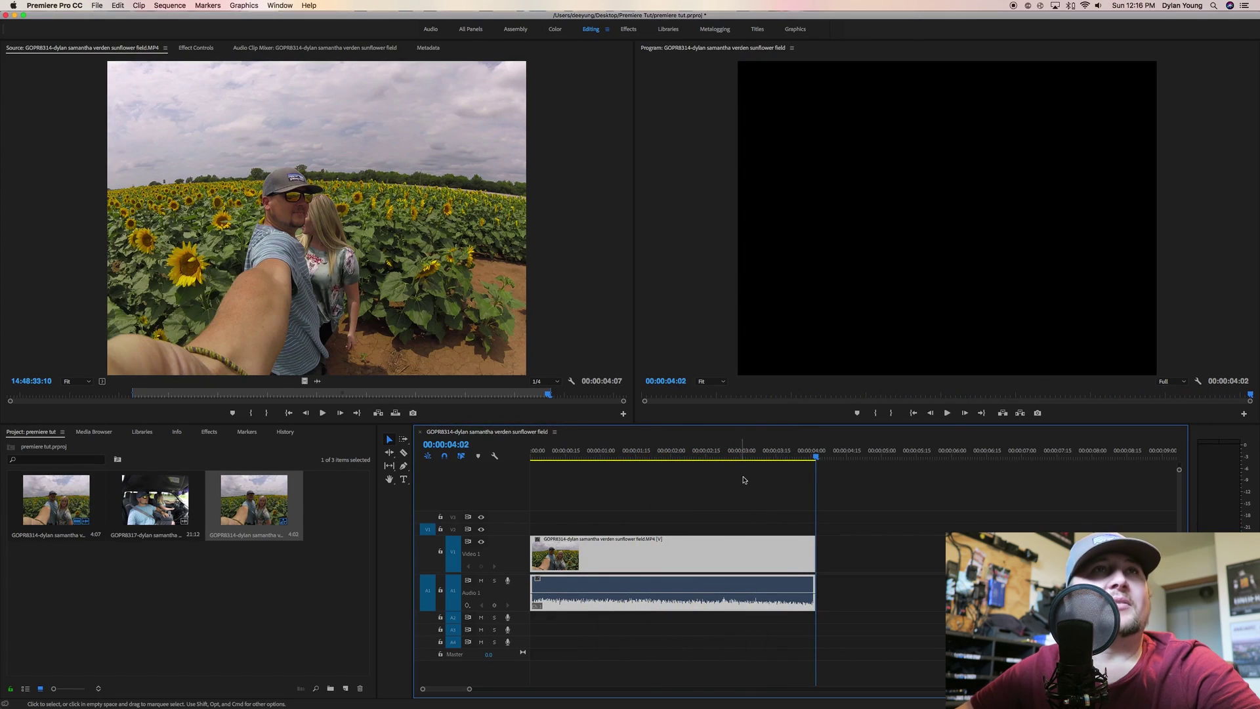
pyautogui.click(893, 208)
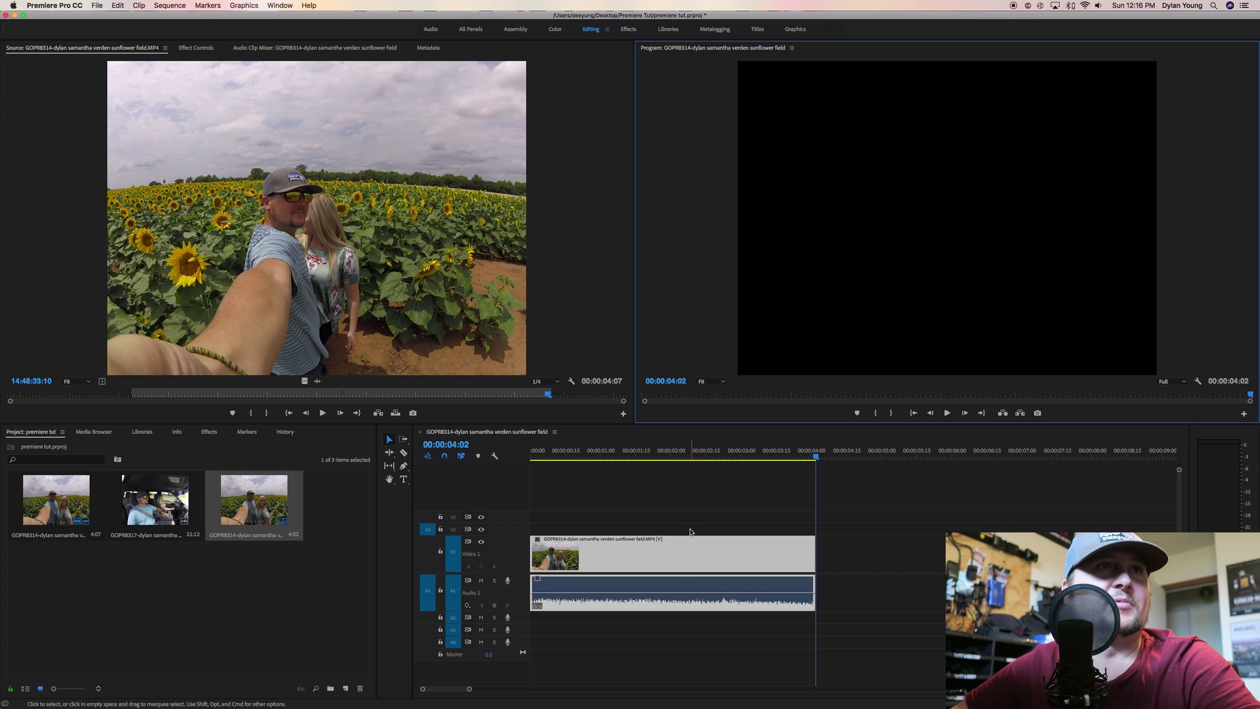
# - Load the truck clip in the Source monitor and mark In and Out points for 10:12
pyautogui.moveTo(469, 688); pyautogui.dragTo(479, 689)
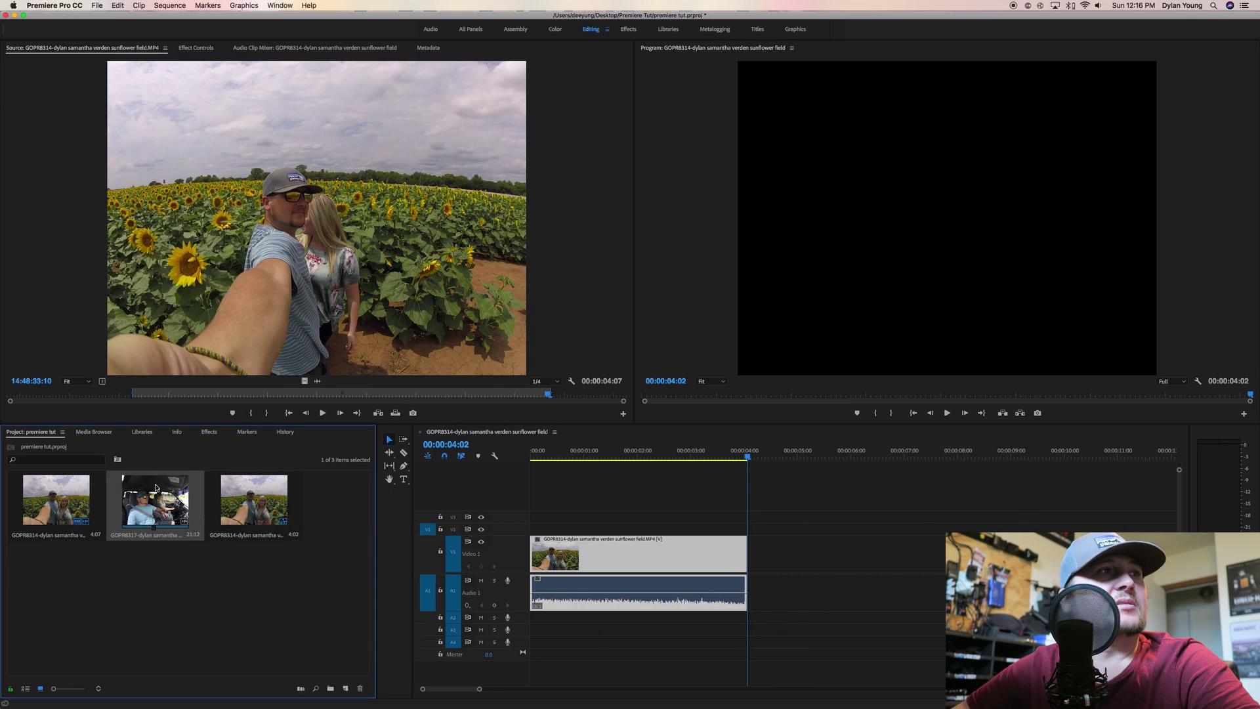
pyautogui.doubleClick(153, 497)
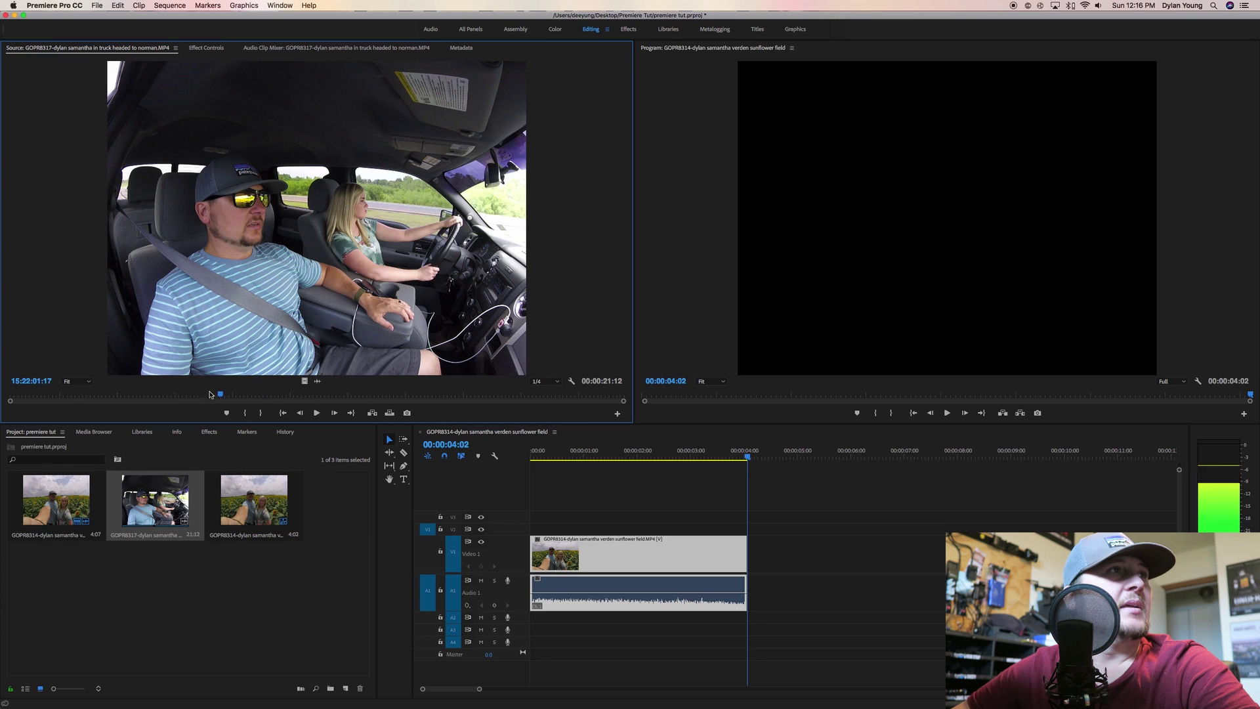
pyautogui.click(9, 400)
pyautogui.moveTo(8, 397); pyautogui.dragTo(90, 403)
pyautogui.press('i')
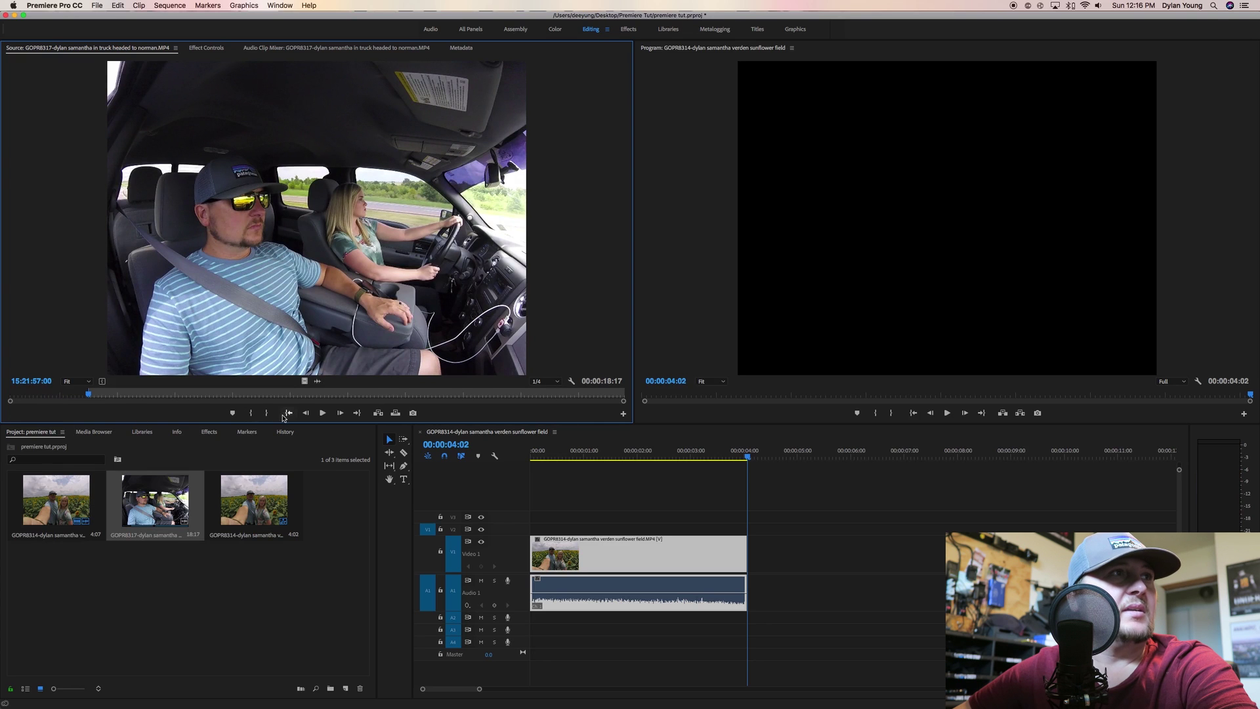
pyautogui.moveTo(93, 398); pyautogui.dragTo(391, 412)
pyautogui.press('o')
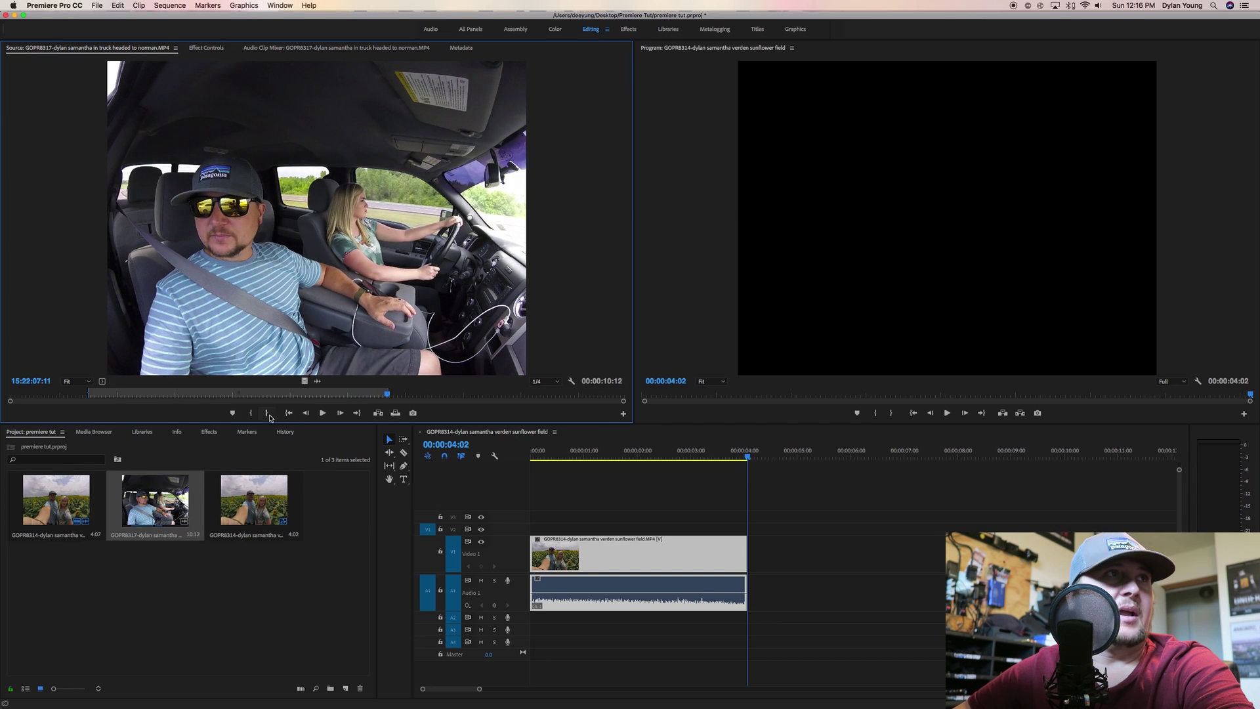
# - Add the truck clip after the sunflower clip, preview the sequence, then undo to empty the timeline
pyautogui.moveTo(315, 217); pyautogui.dragTo(762, 525)
pyautogui.click(656, 451)
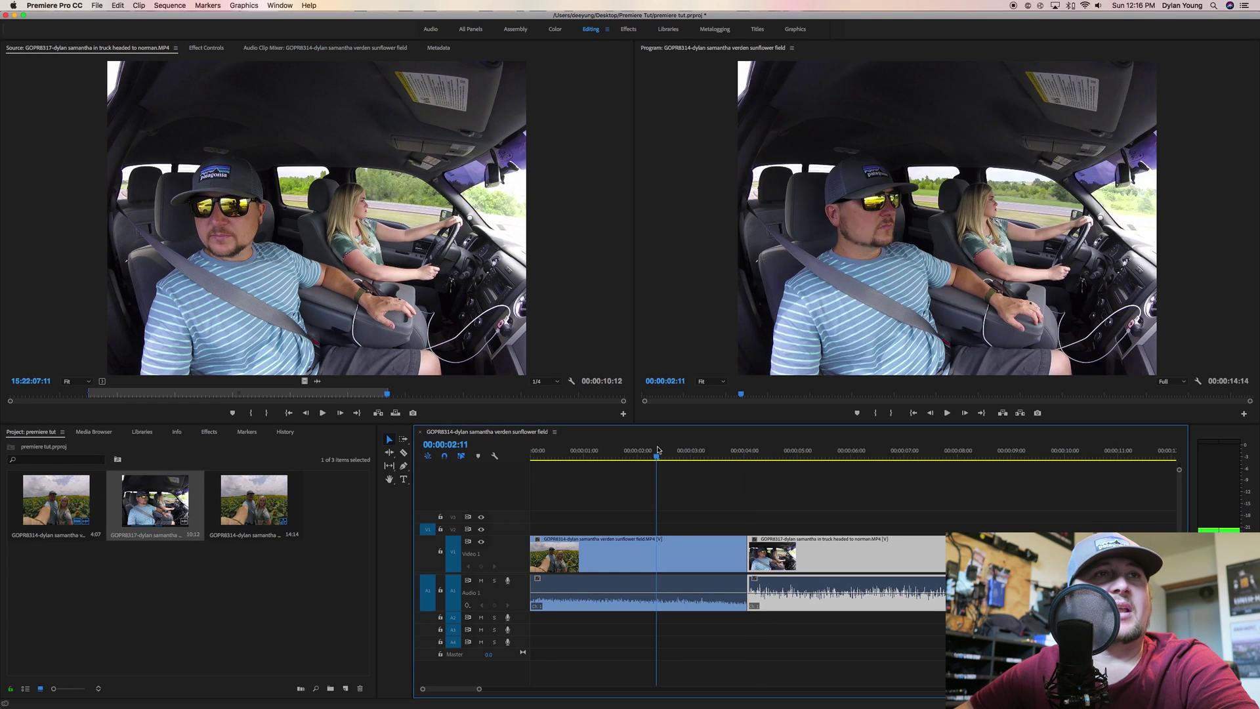
pyautogui.press('space')
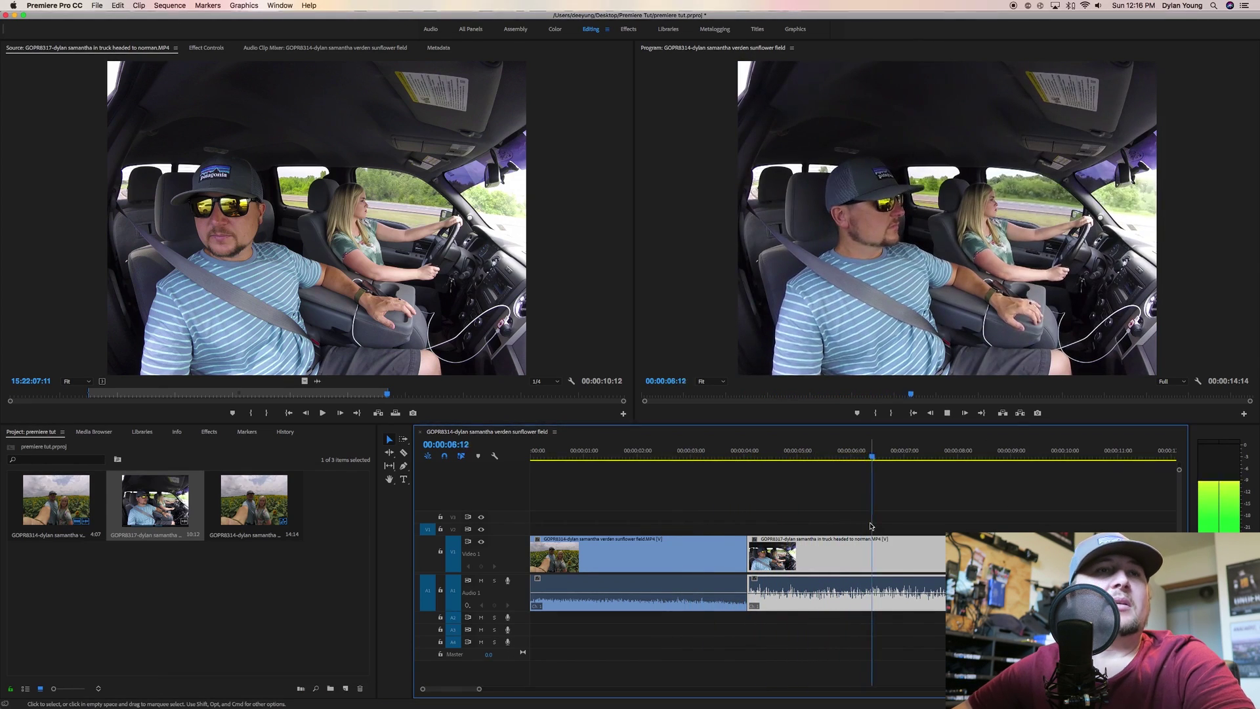
pyautogui.press('space')
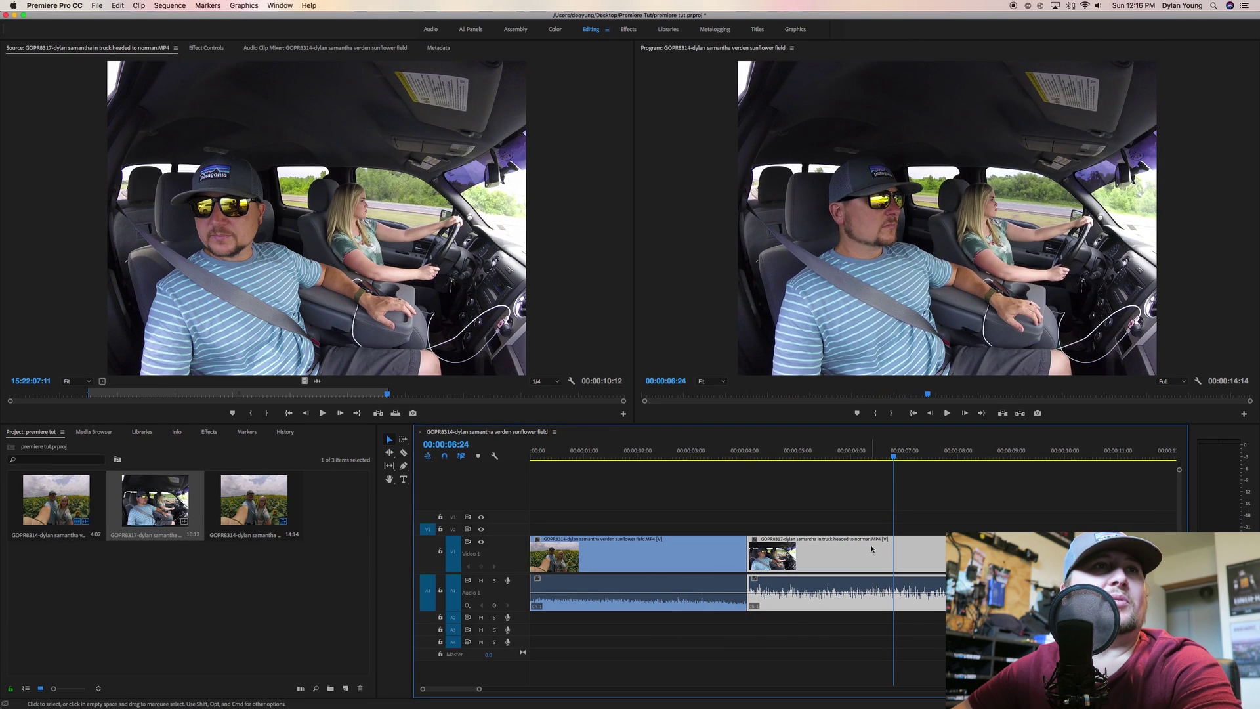
pyautogui.press('super+z')
pyautogui.press('super+z')
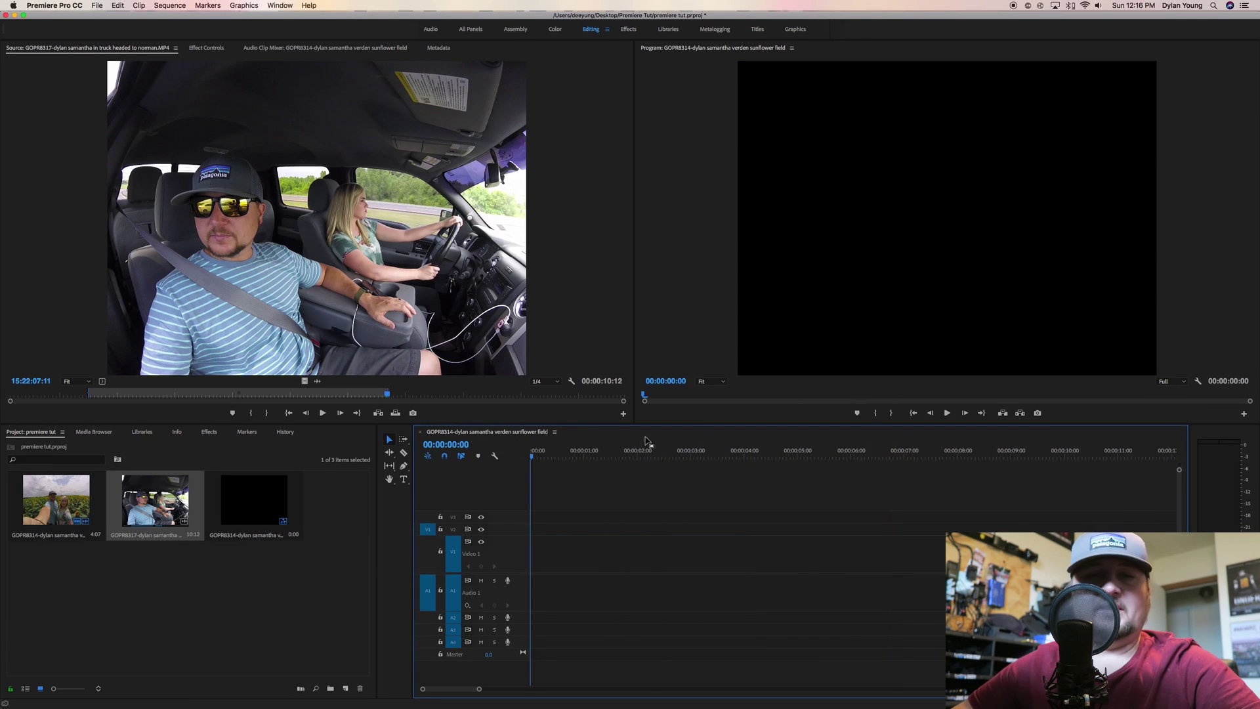
# - Redo to restore the sunflower and truck clips on the timeline
pyautogui.press('super+shift+z')
pyautogui.press('super+shift+z')
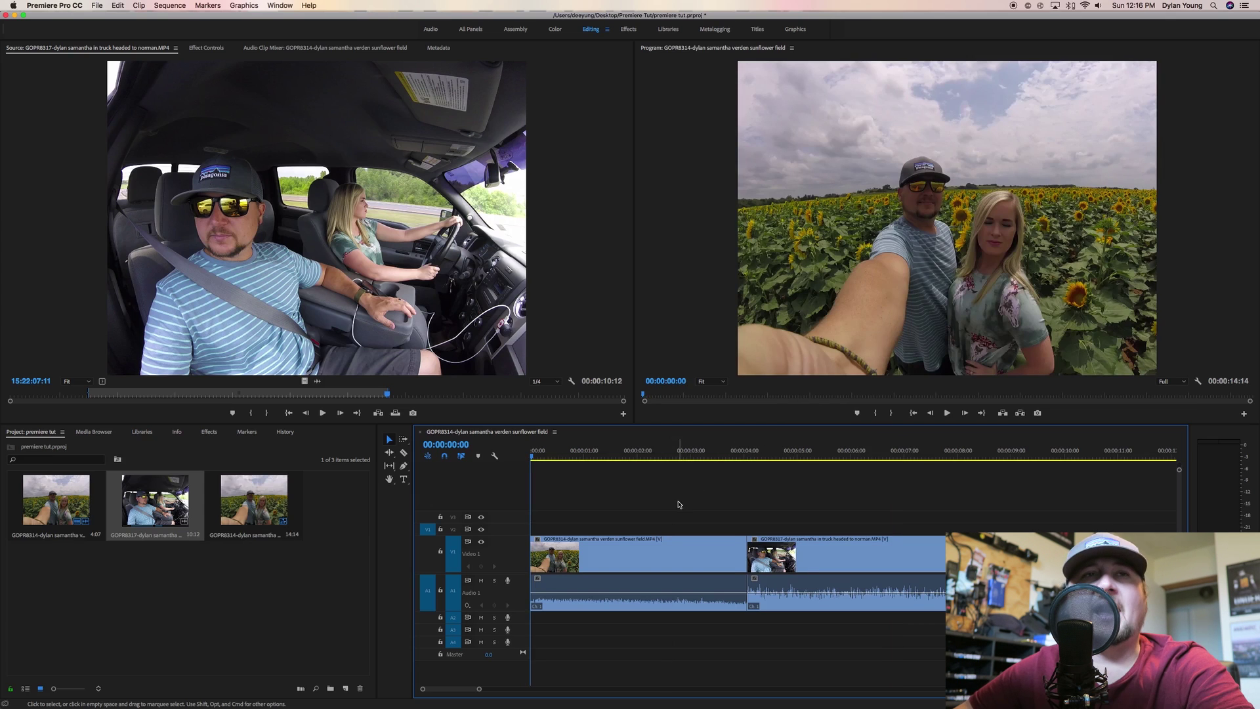
pyautogui.click(478, 192)
pyautogui.click(795, 509)
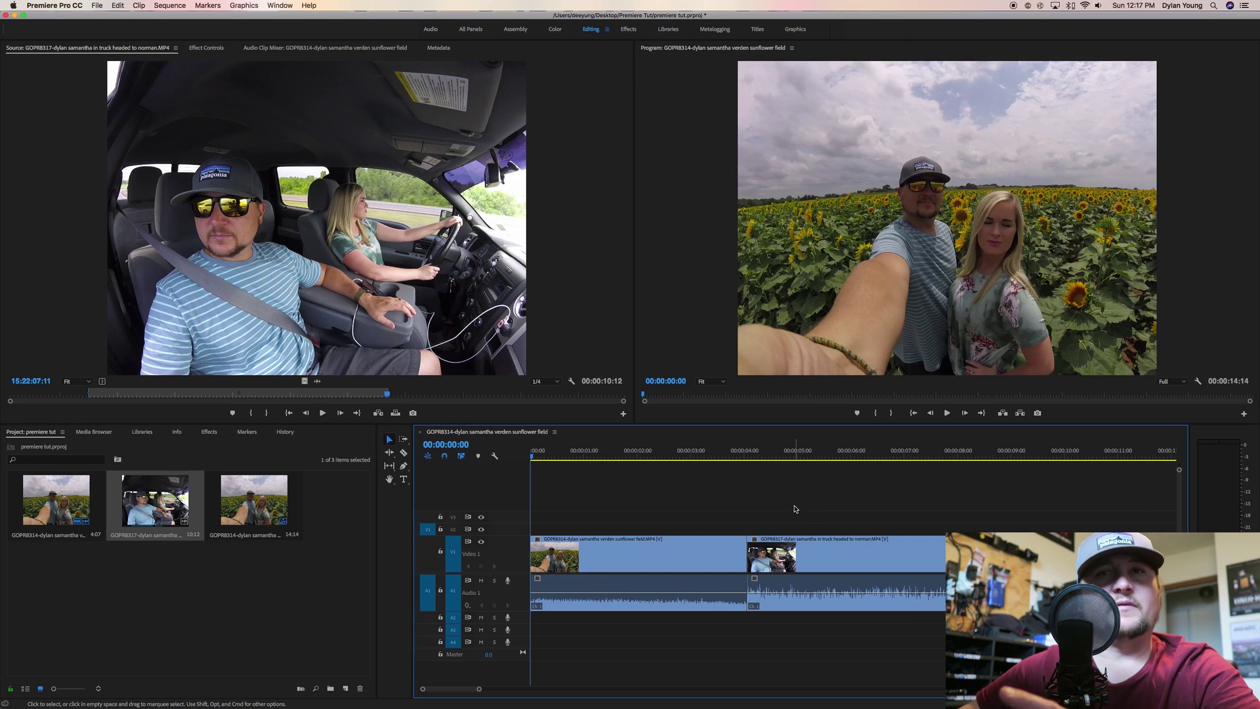
pyautogui.click(430, 210)
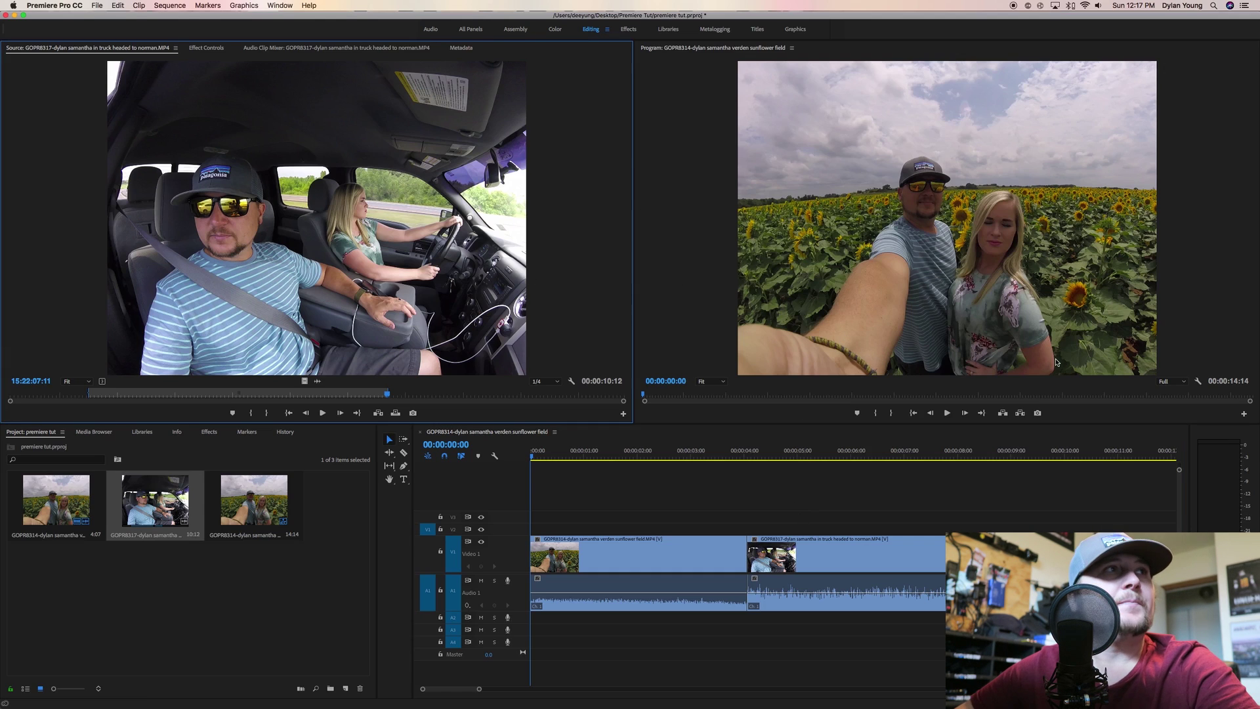
pyautogui.click(807, 185)
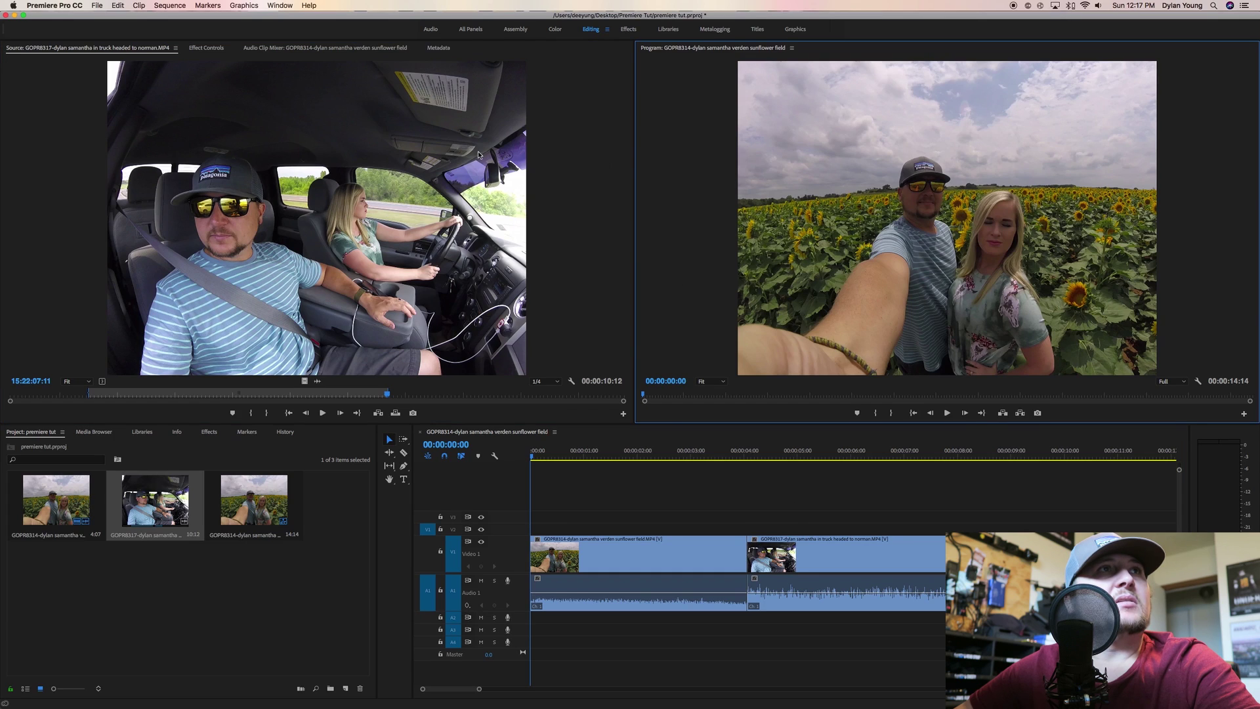
# - Maximize the Source monitor showing the 00:00:10:12 truck clip to fill the workspace
pyautogui.click(421, 158)
pyautogui.click(912, 125)
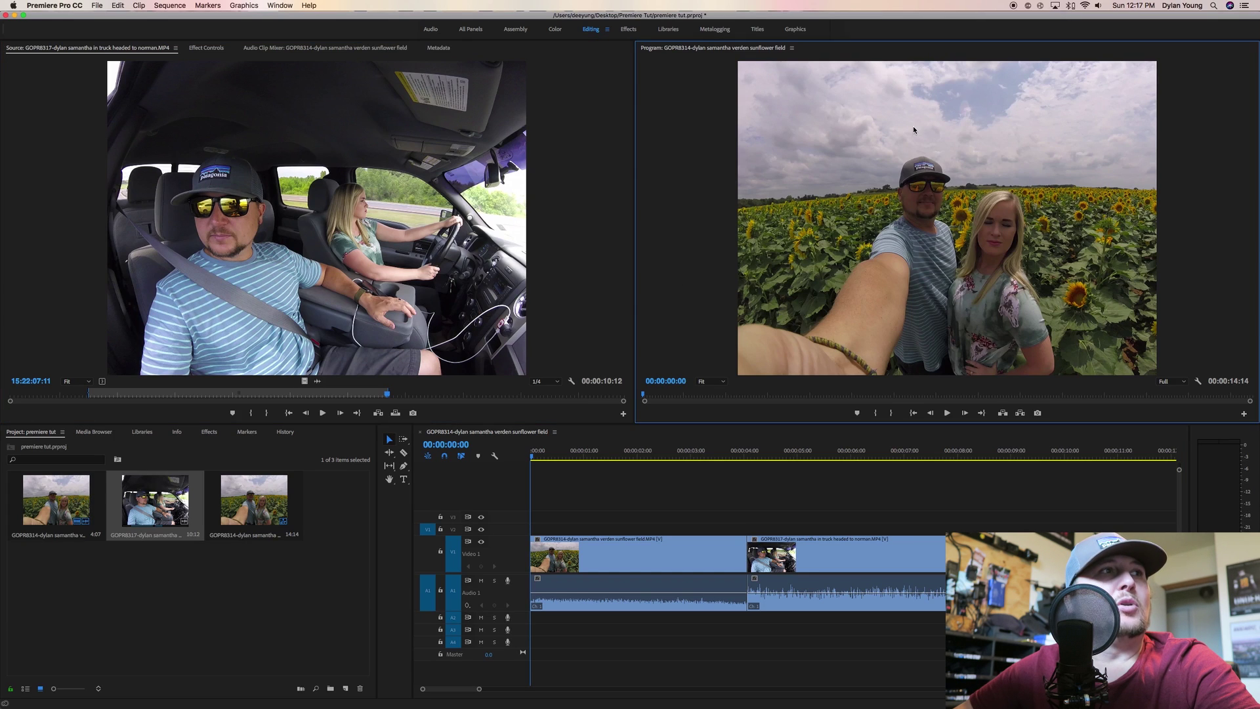
pyautogui.click(390, 141)
pyautogui.click(306, 508)
pyautogui.click(722, 499)
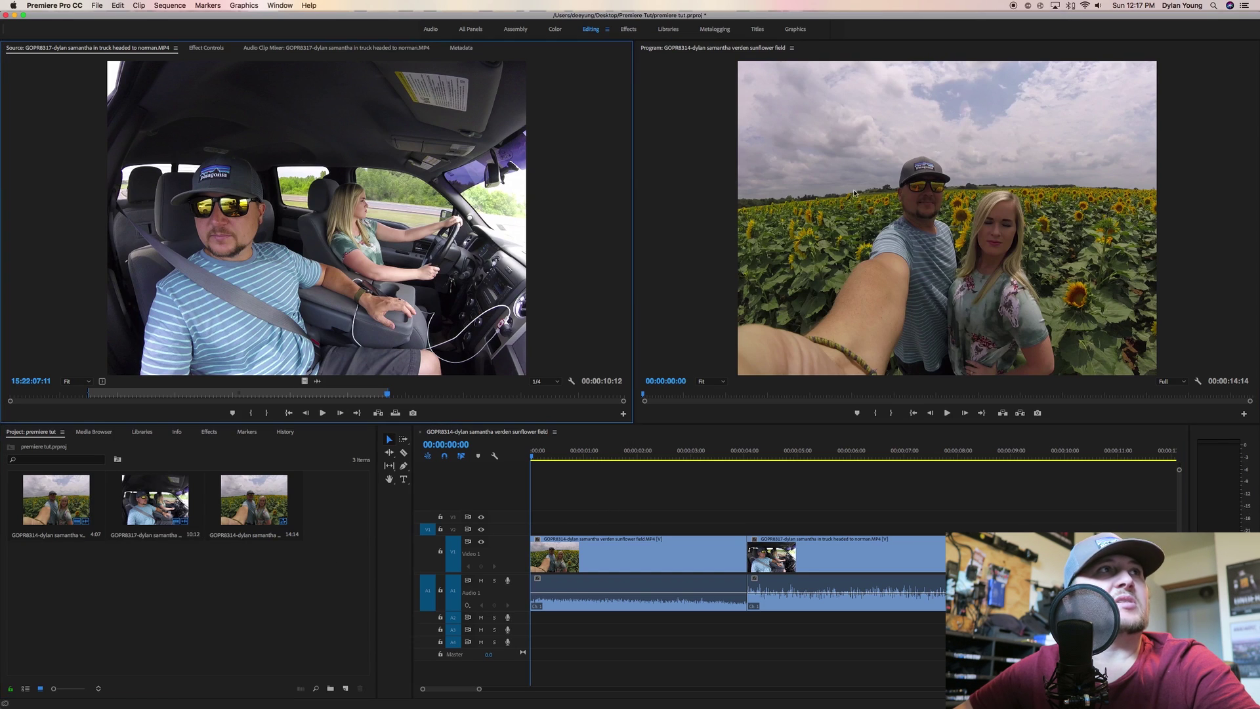
pyautogui.click(919, 197)
pyautogui.click(351, 165)
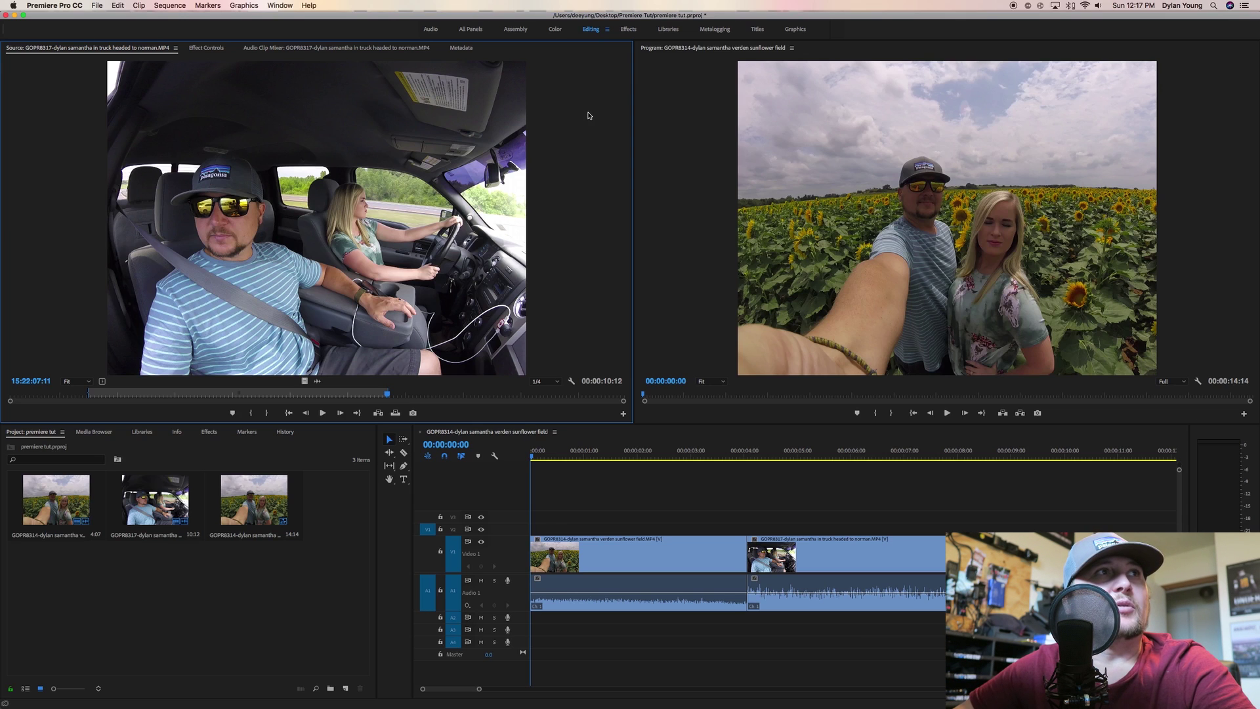
pyautogui.press('`')
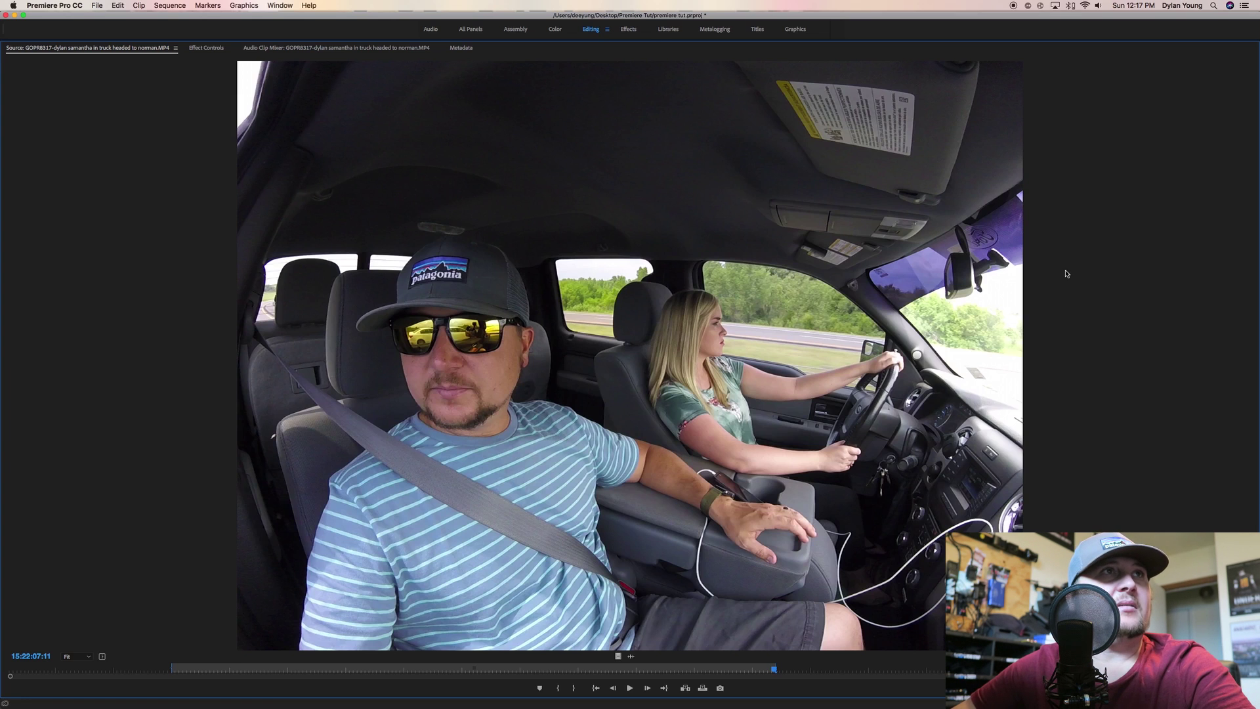
# - Restore the Source monitor, briefly maximize the Project bin, then return to the normal layout
pyautogui.press('`')
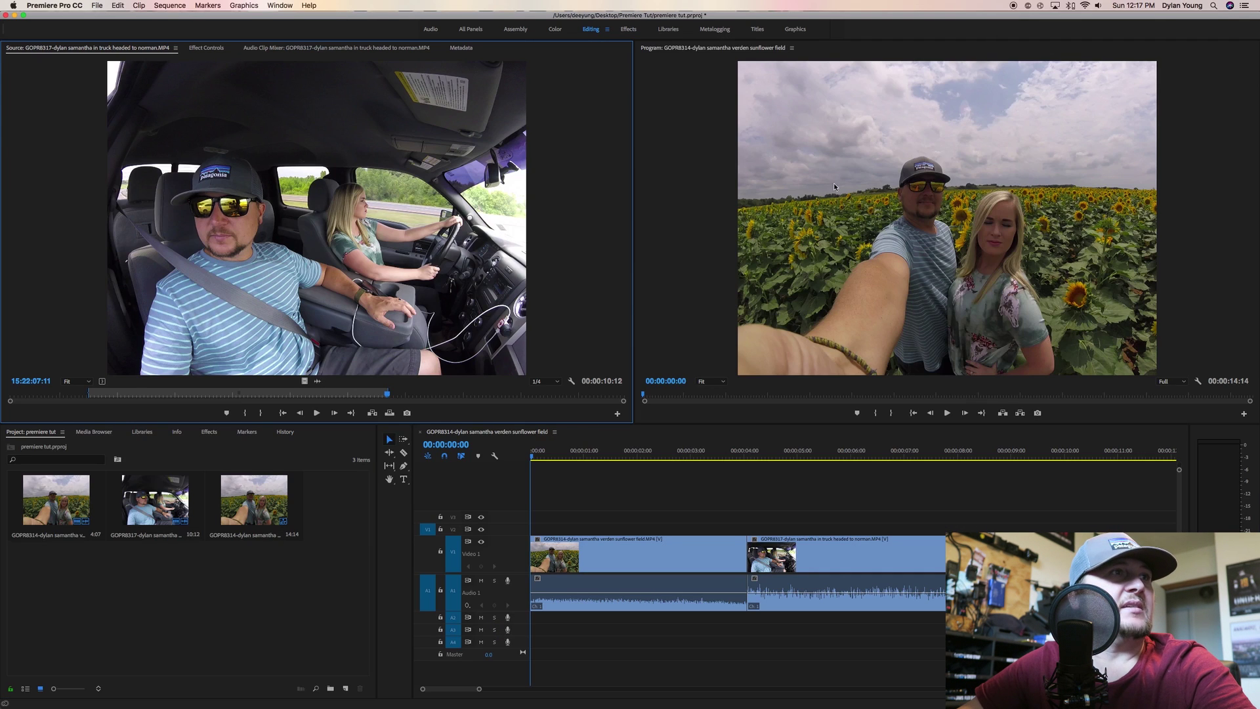
pyautogui.click(351, 540)
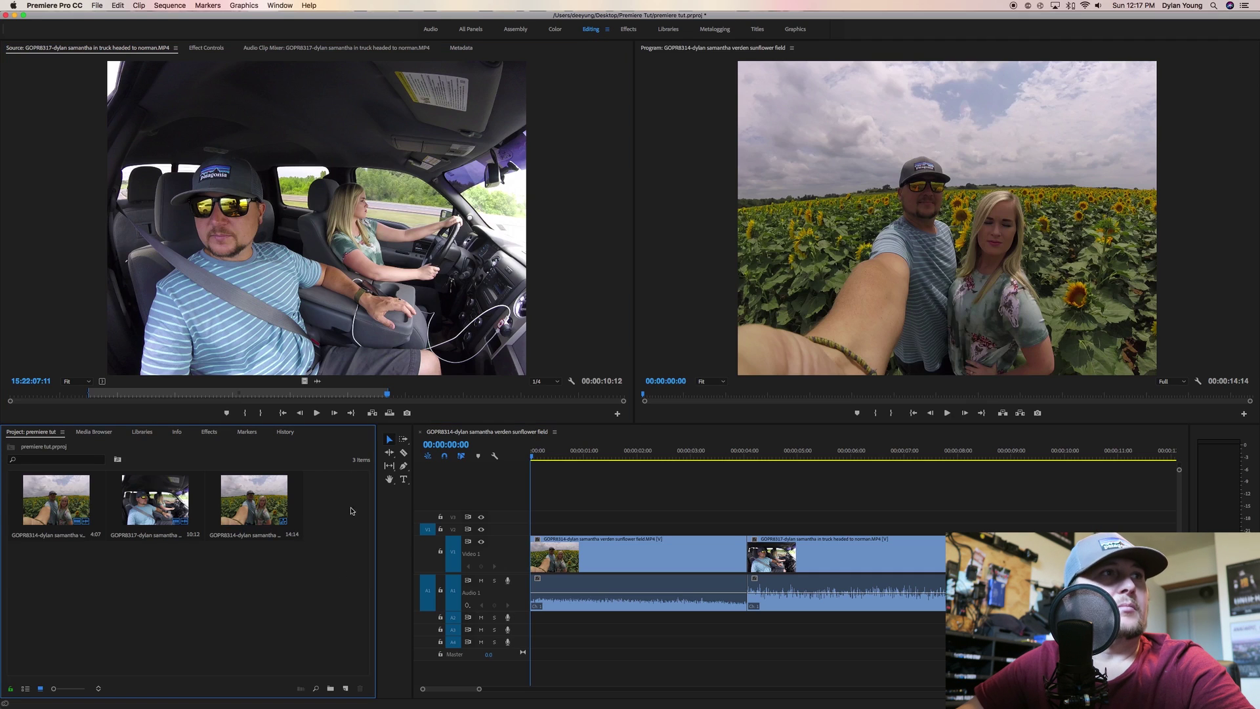
pyautogui.press('`')
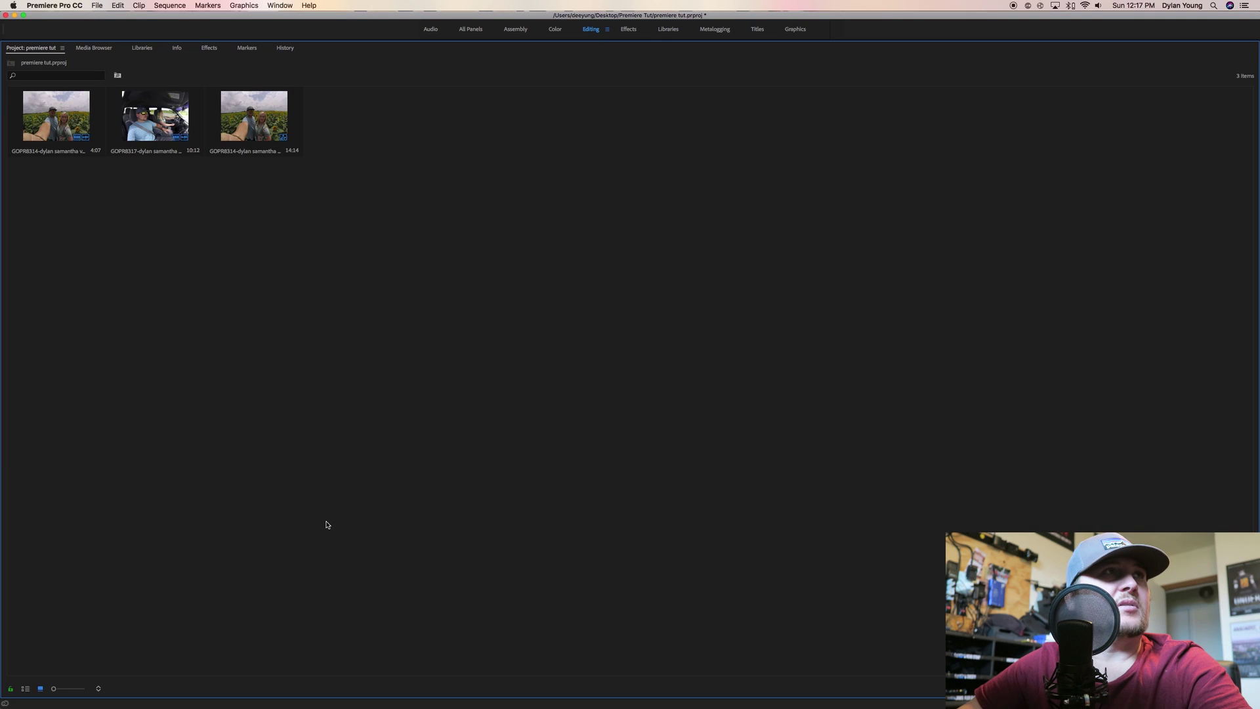
pyautogui.press('`')
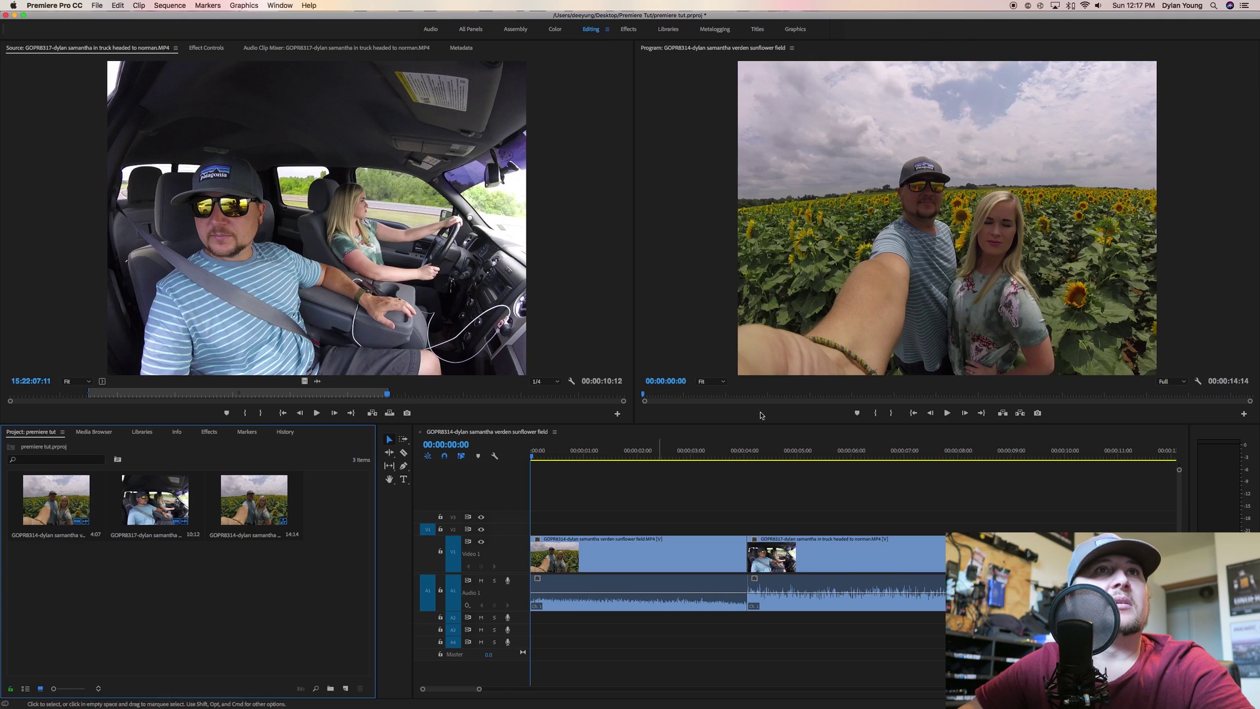
pyautogui.click(922, 233)
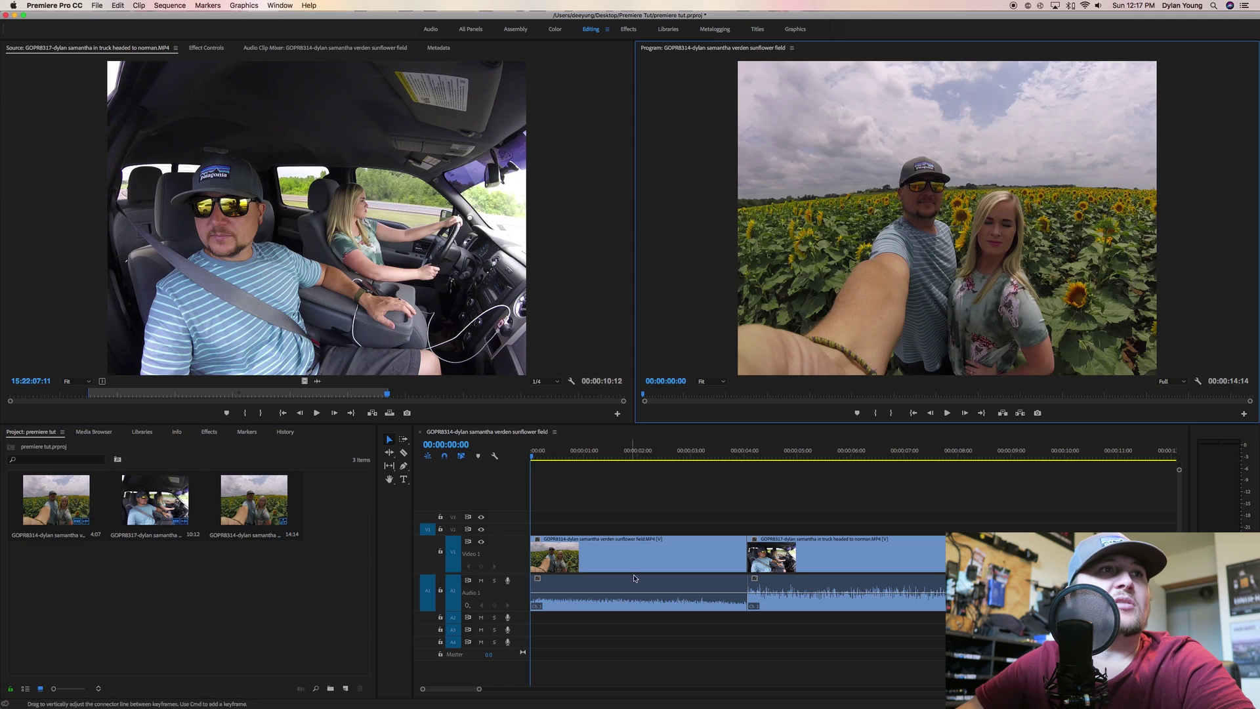
pyautogui.click(556, 455)
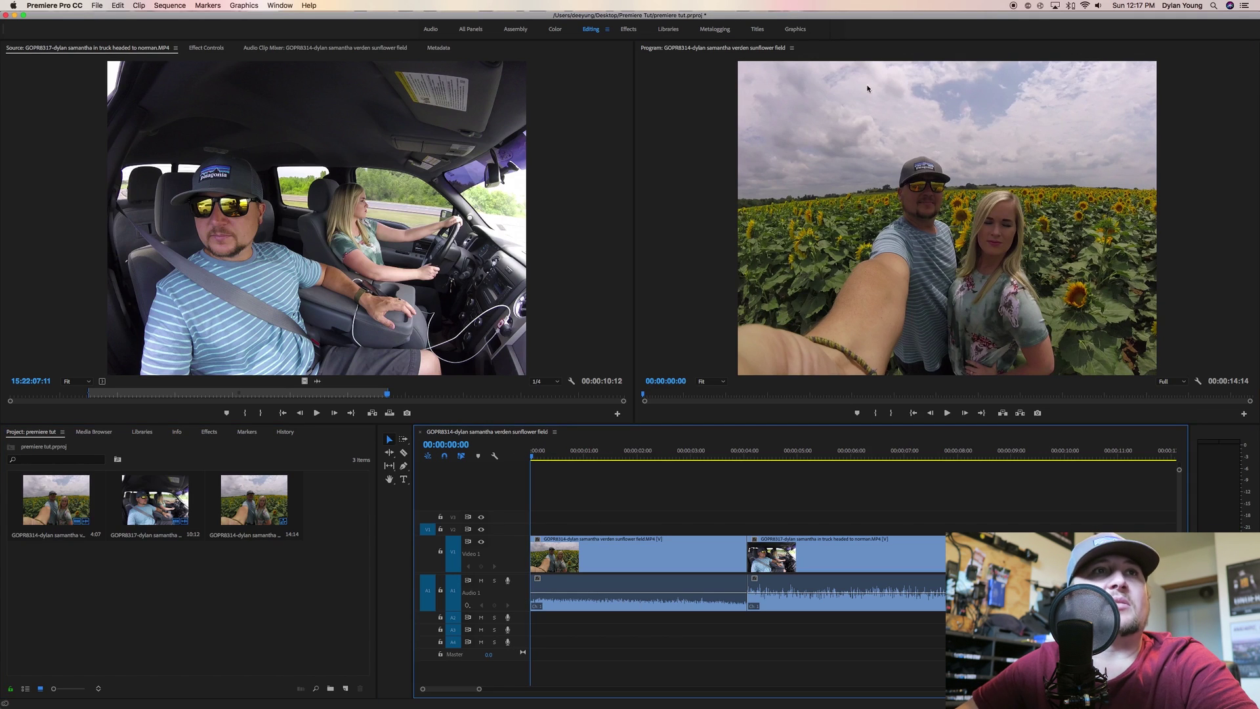
# - Play the sequence from the start in a maximized Program monitor, stopping in the truck clip, then restore the layout
pyautogui.click(829, 143)
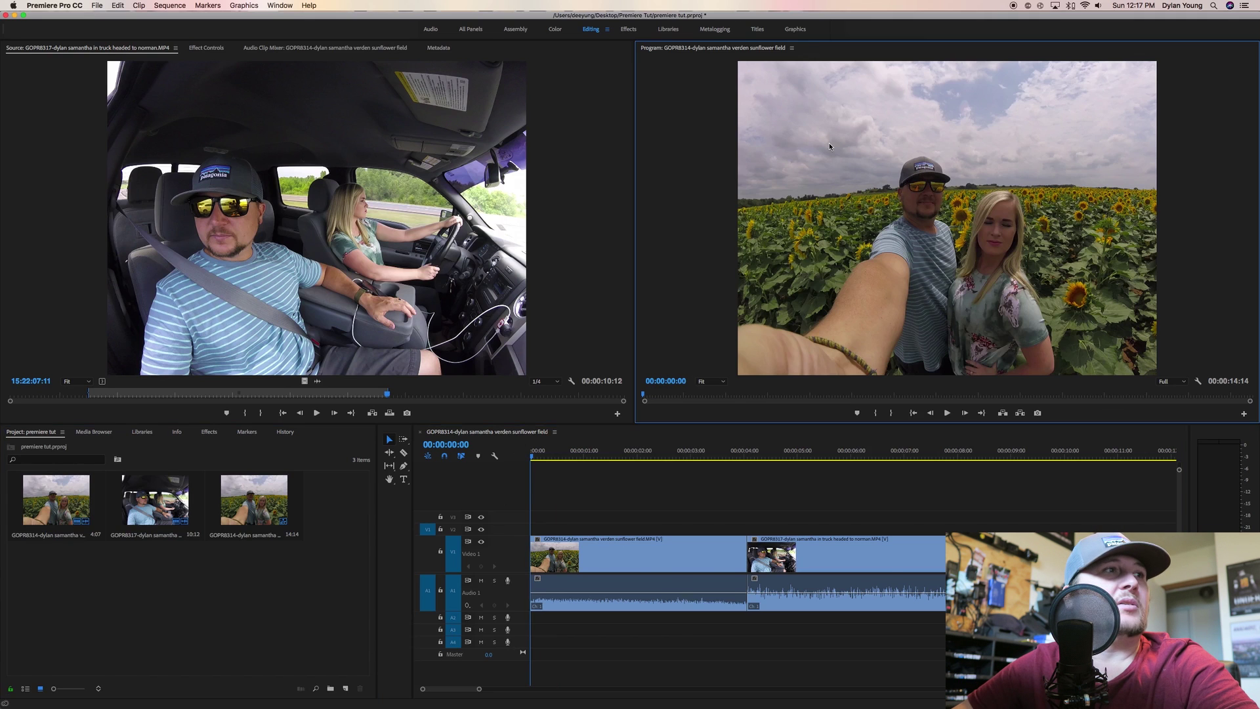
pyautogui.press('`')
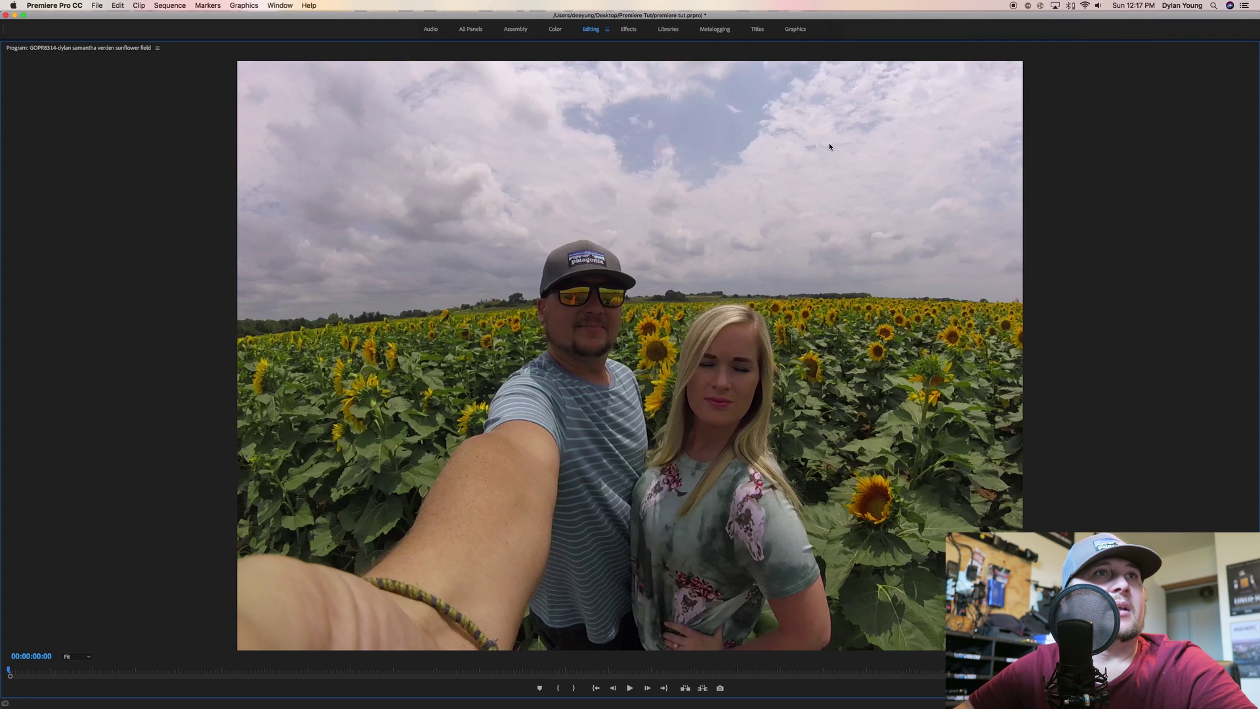
pyautogui.press('space')
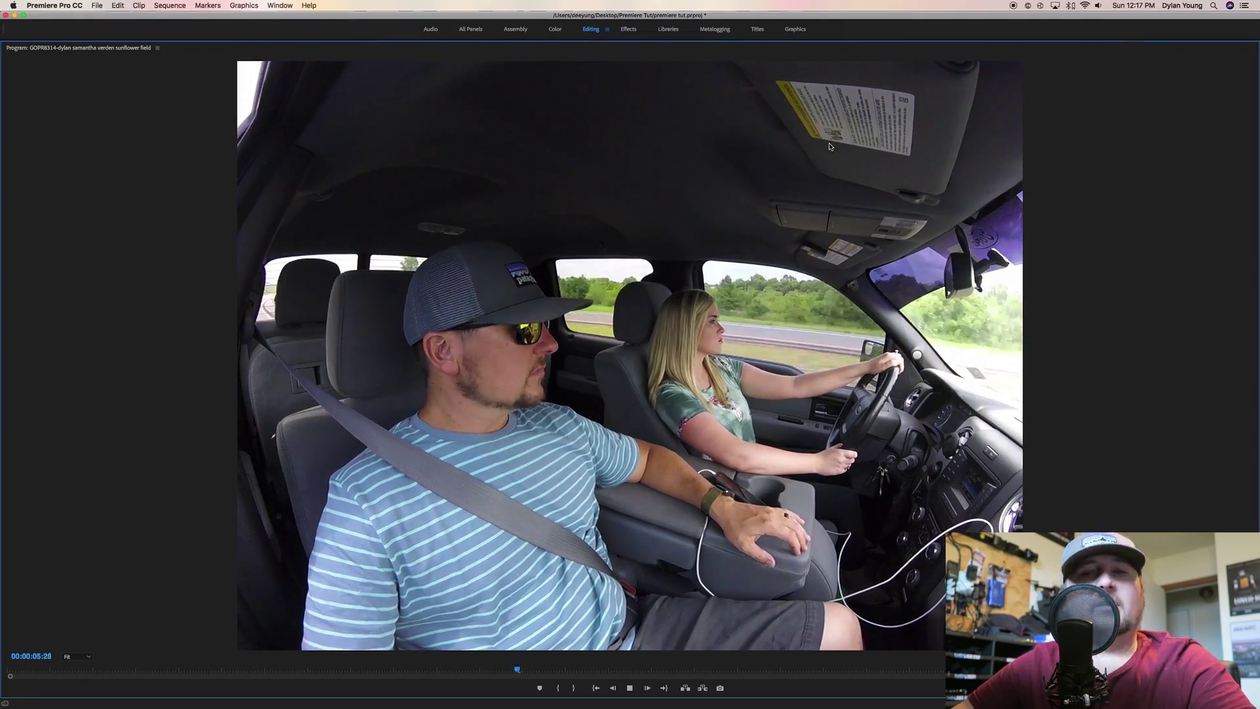
pyautogui.press('space')
pyautogui.press('`')
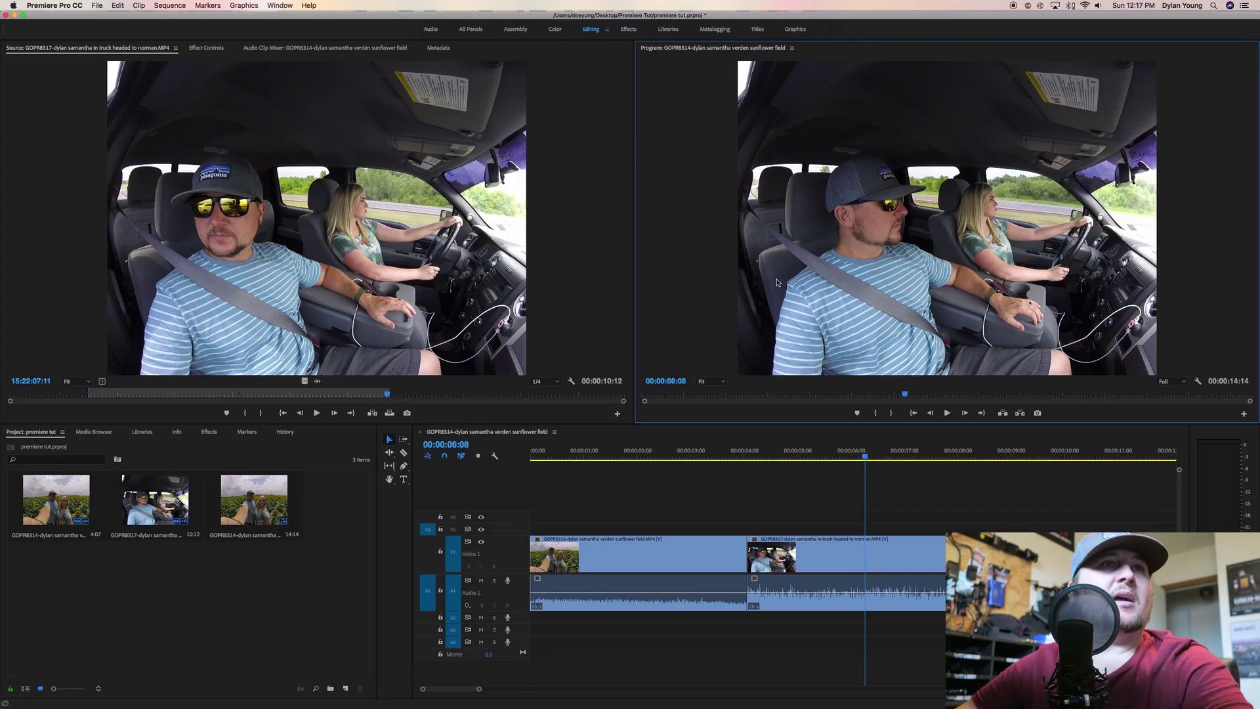